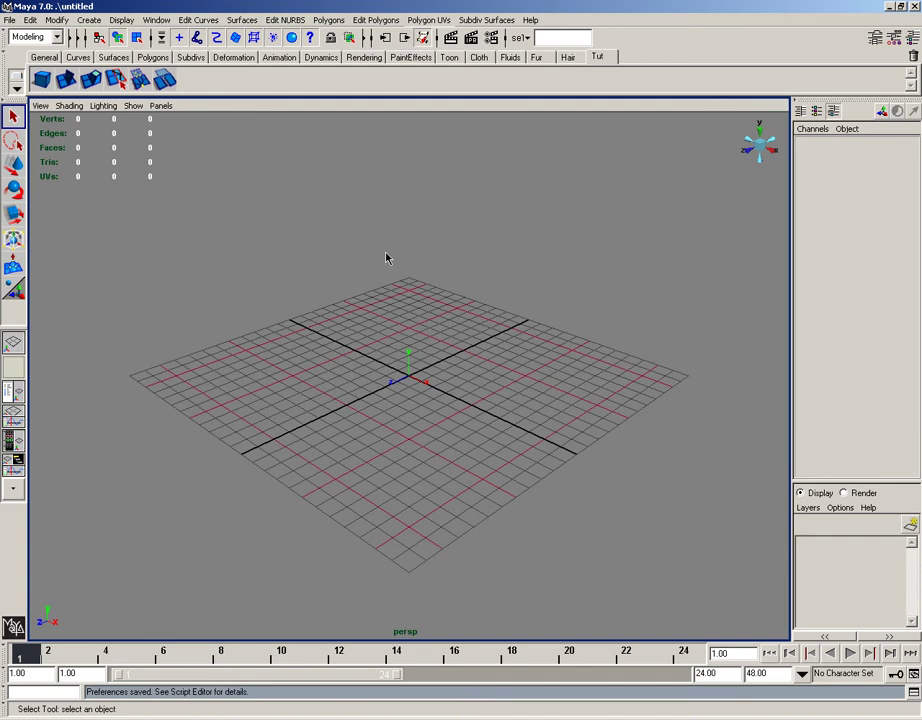
Create a polygon sphere oriented along Z, with 12 subdivisions around the axis and 12 along the height.
left_click(89, 20)
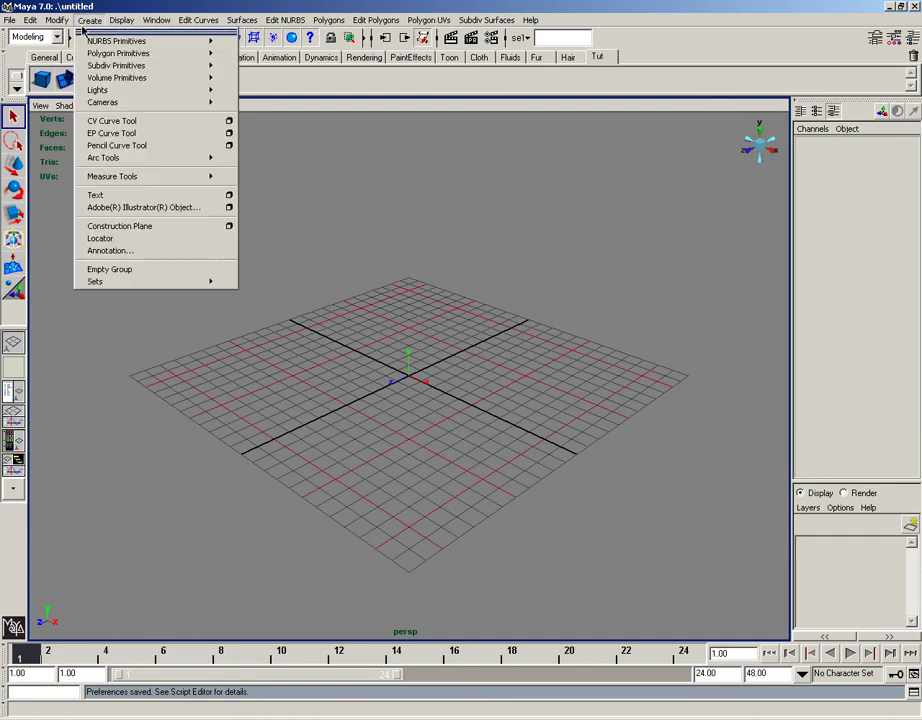
mouse_move(100, 59)
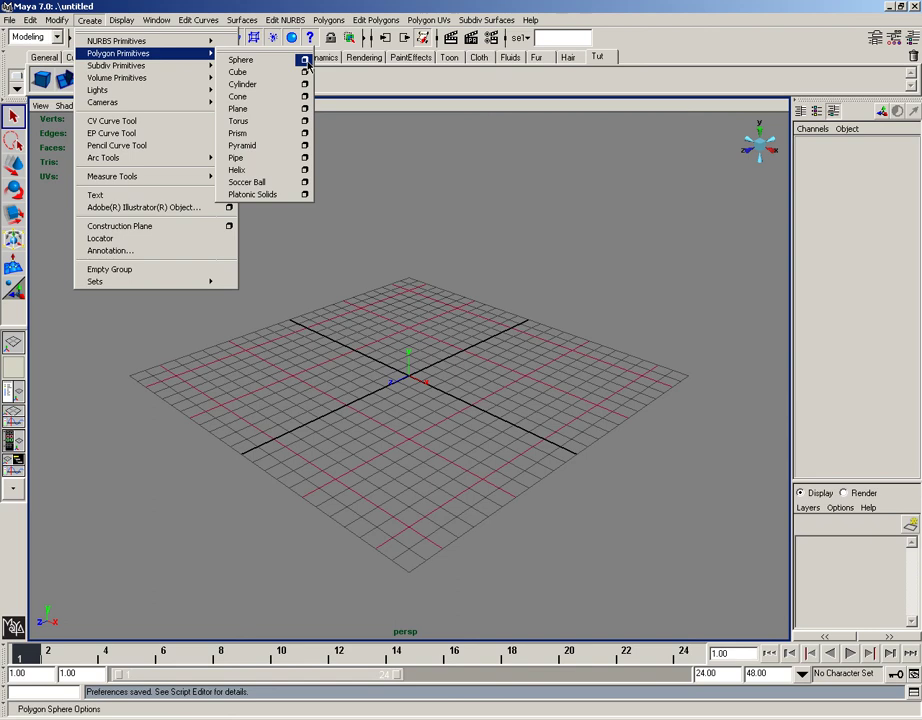
left_click(306, 62)
left_click(311, 244)
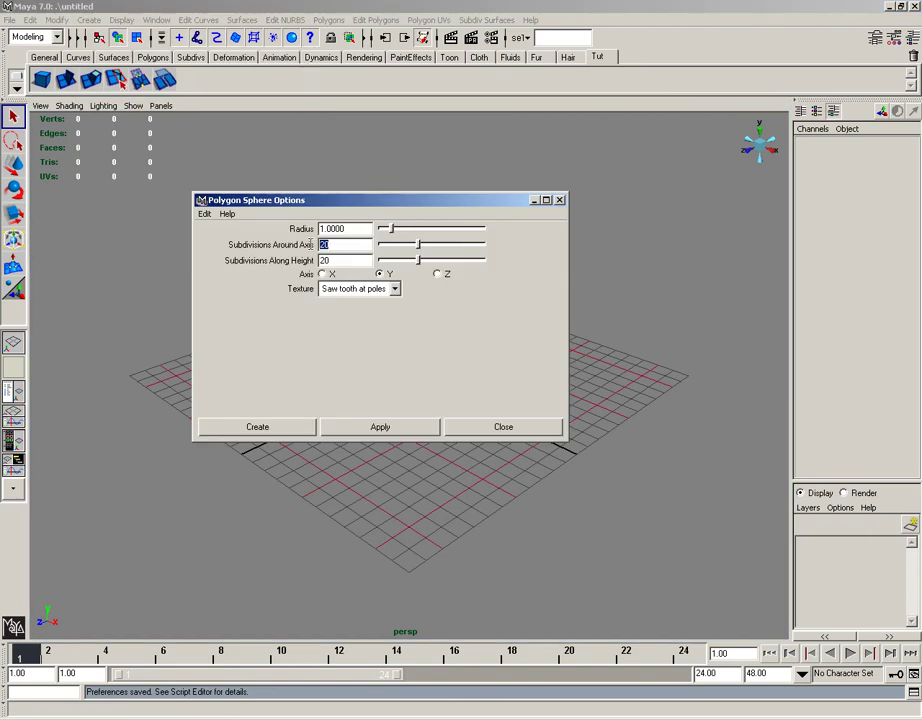
type("12")
left_click(334, 259)
left_click(266, 427)
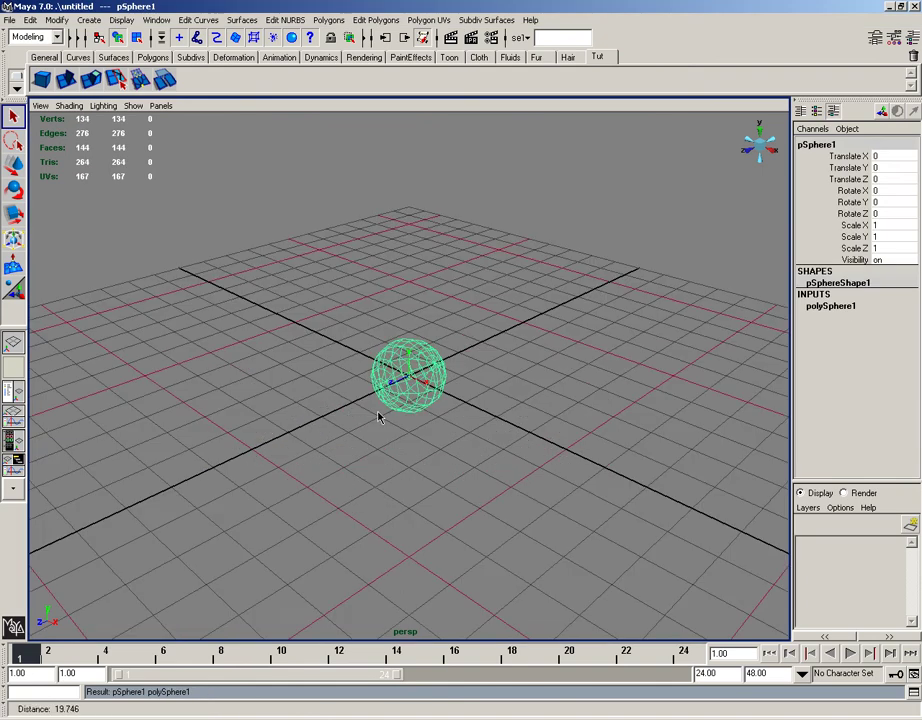
Display the sphere smooth shaded and switch to the full-size side view.
scroll(378, 412, "up", 6)
mouse_move(376, 412)
left_mouse_down("alt")
mouse_move(383, 403)
mouse_move(364, 371)
mouse_move(350, 288)
mouse_move(300, 383)
mouse_move(286, 385)
mouse_move(323, 385)
left_mouse_up("alt")
key("5")
key("space")
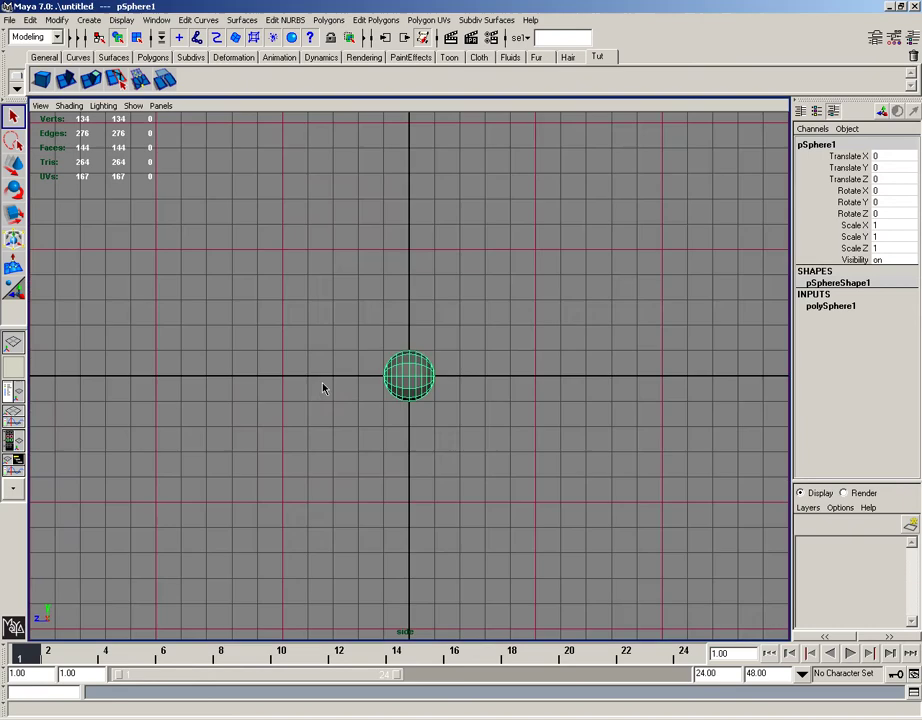
Select the two face rings at the sphere's +Z pole, flatten them along Z, and move them to about 0.87 in Z.
scroll(368, 388, "up", 5)
scroll(370, 385, "up", 5)
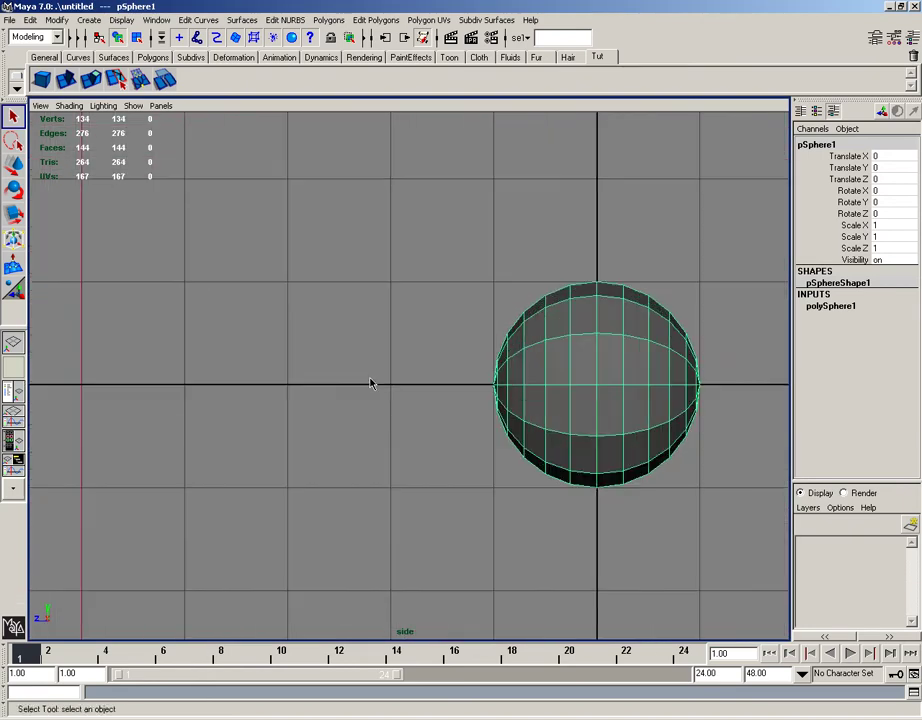
right_click(452, 420)
right_click_drag(452, 420, 459, 449)
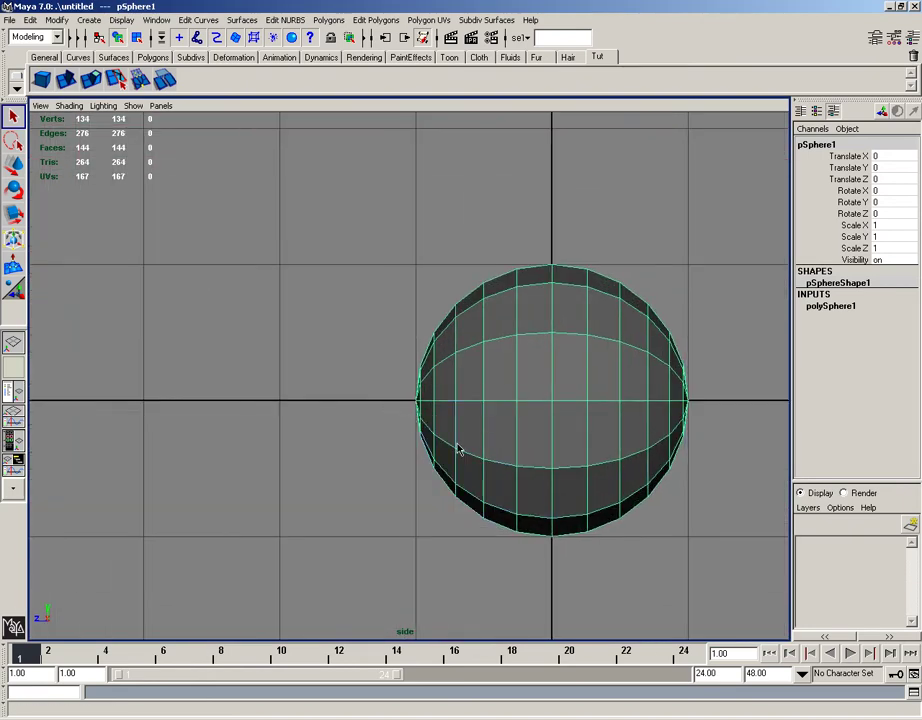
left_click_drag(428, 470, 428, 470)
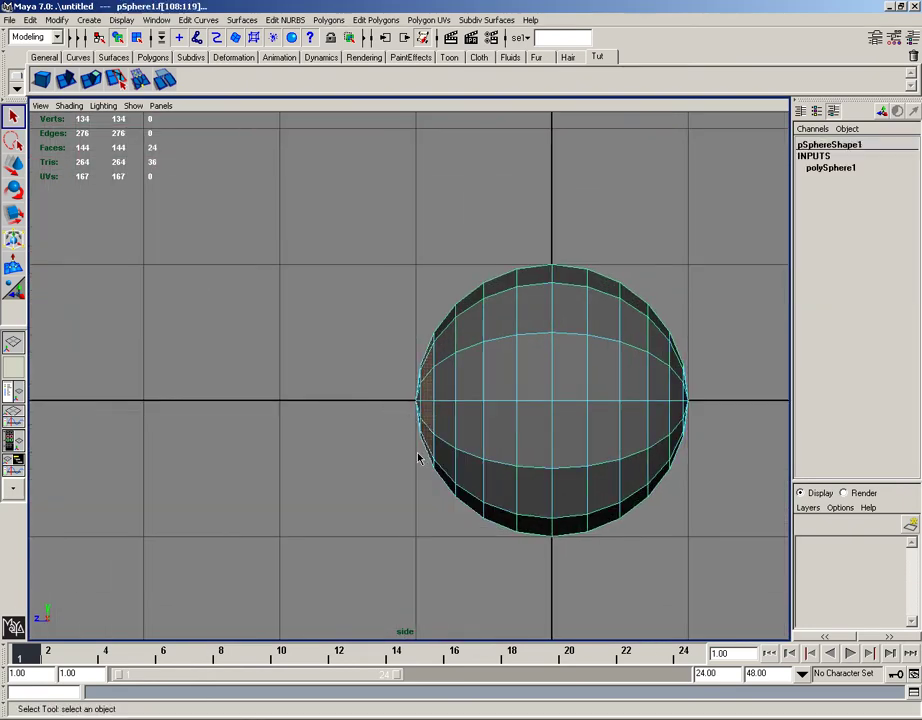
key("r")
left_click_drag(475, 402, 409, 402)
key("w")
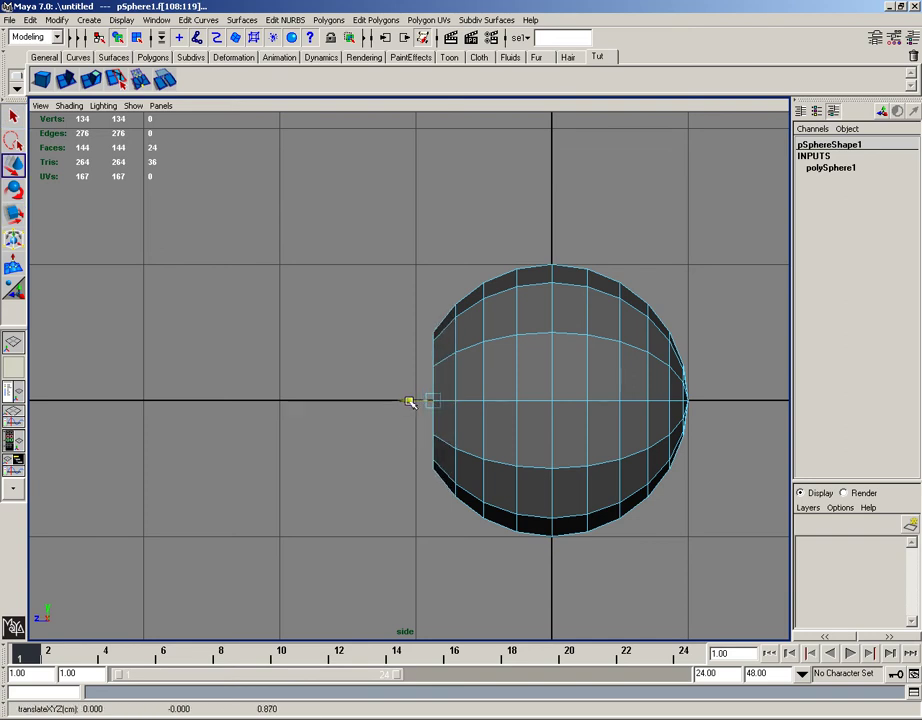
Extrude the flattened pole faces as one cap slightly inward along the world Z axis.
left_click(87, 81)
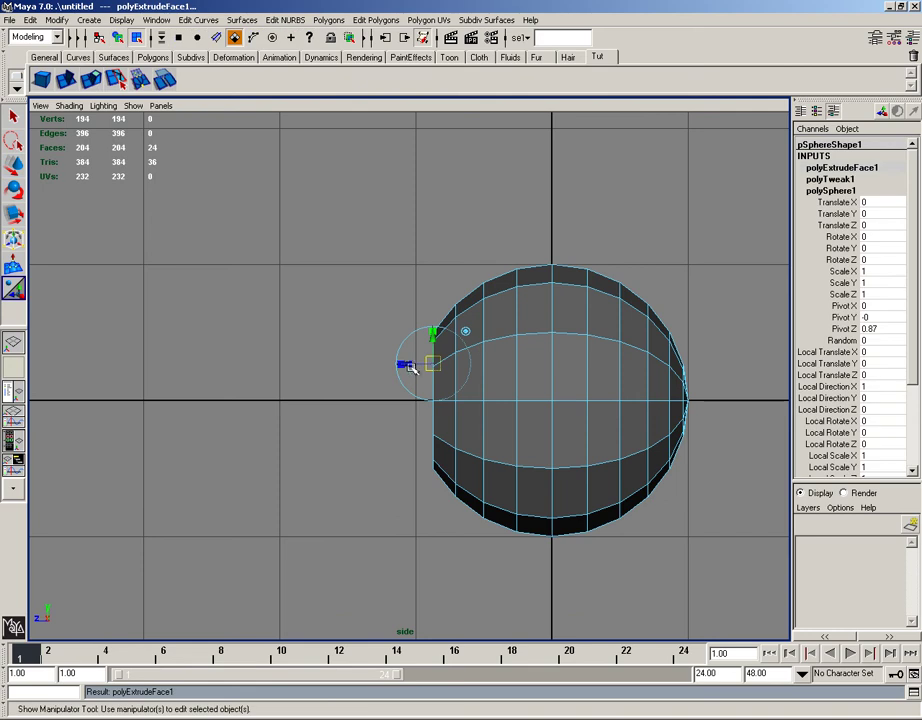
left_click(467, 333)
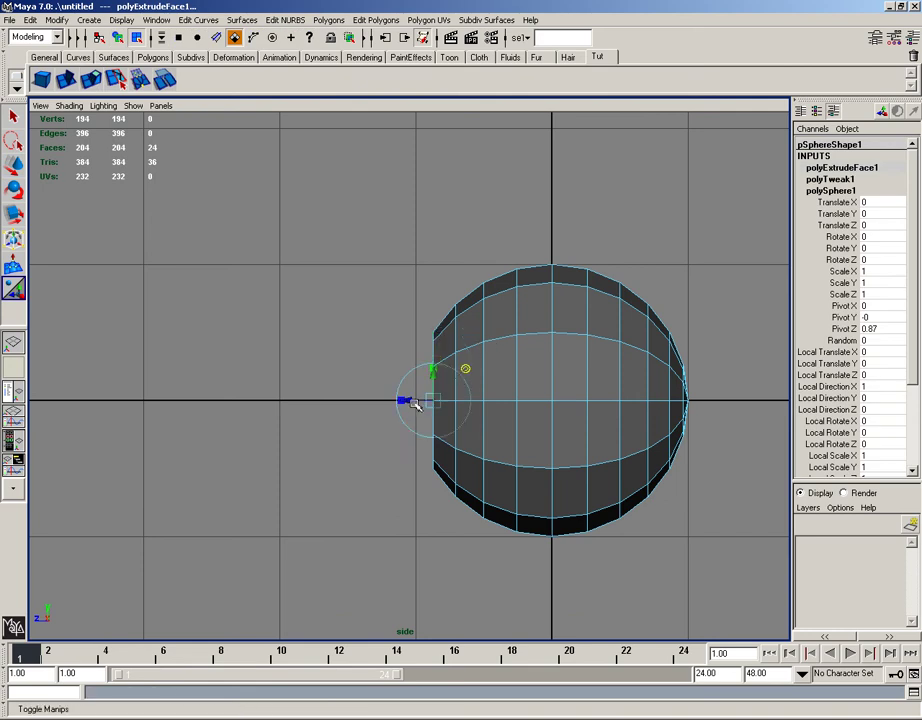
left_click_drag(416, 403, 422, 379)
In the perspective view, set the divisions of the inward cap extrusion to 1.
key("space")
right_click_drag(385, 436, 530, 423, "alt")
middle_click_drag(530, 423, 609, 414, "alt")
scroll(845, 408, "down", 4)
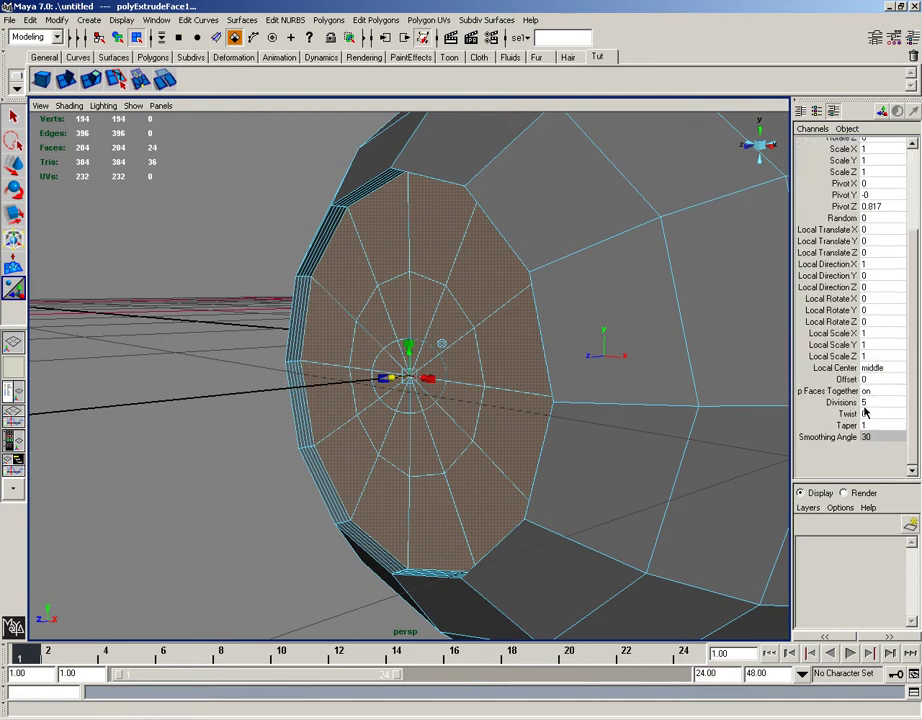
left_click(867, 405)
type("1")
key("Return")
mouse_move(470, 435)
left_mouse_down("alt")
mouse_move(442, 463)
mouse_move(470, 458)
left_mouse_up("alt")
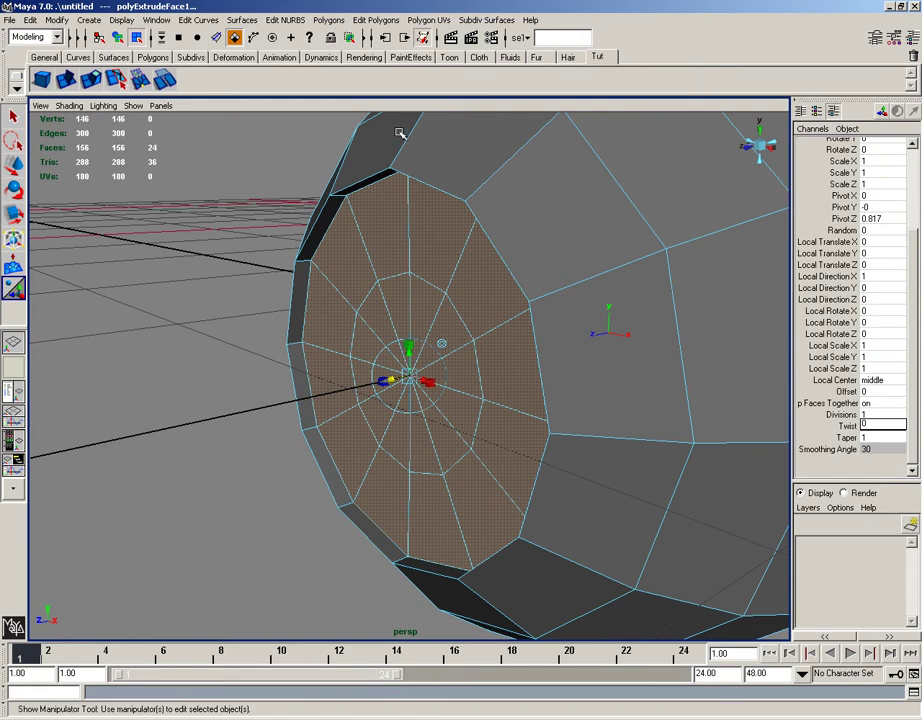
left_click_drag(409, 349, 409, 337)
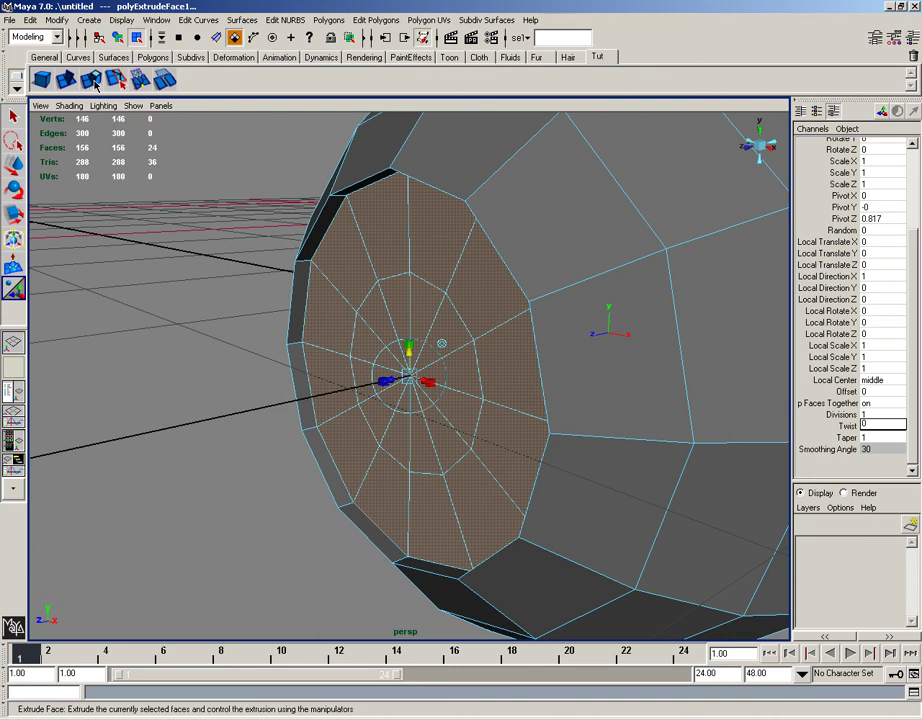
Extrude the recessed cap faces again, scale them uniformly to 0.7 about the cap's center, and set the divisions to 3.
left_click(93, 82)
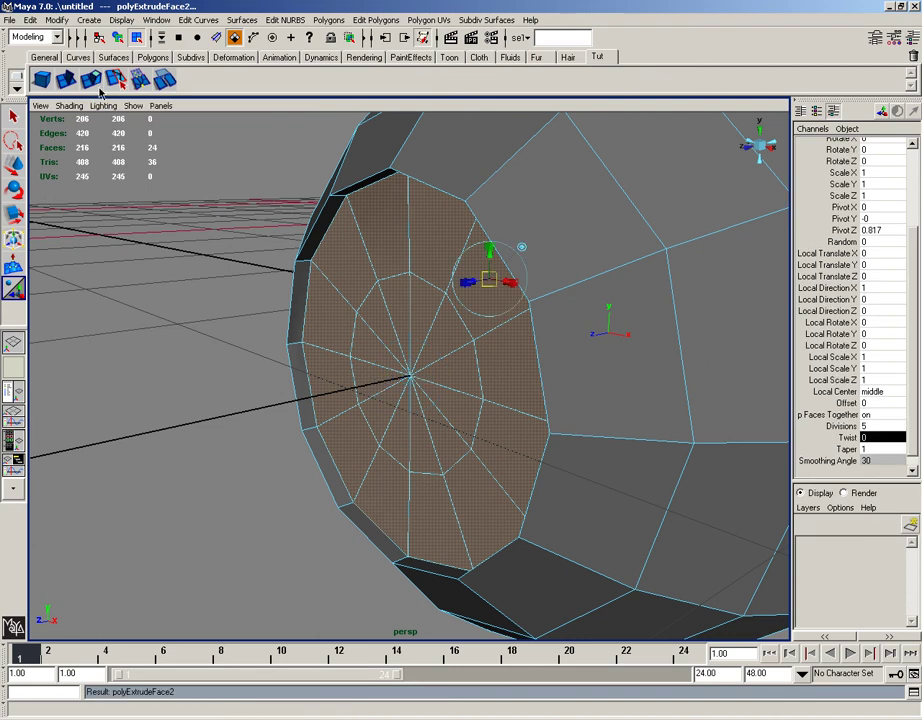
left_click(521, 248)
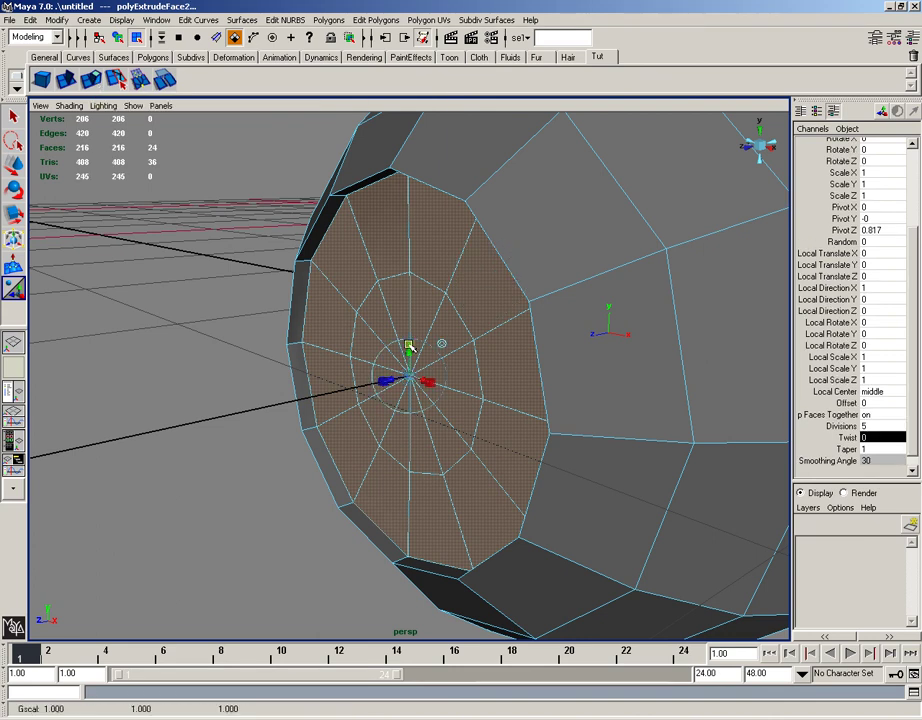
left_click_drag(412, 352, 430, 378)
left_click(867, 426)
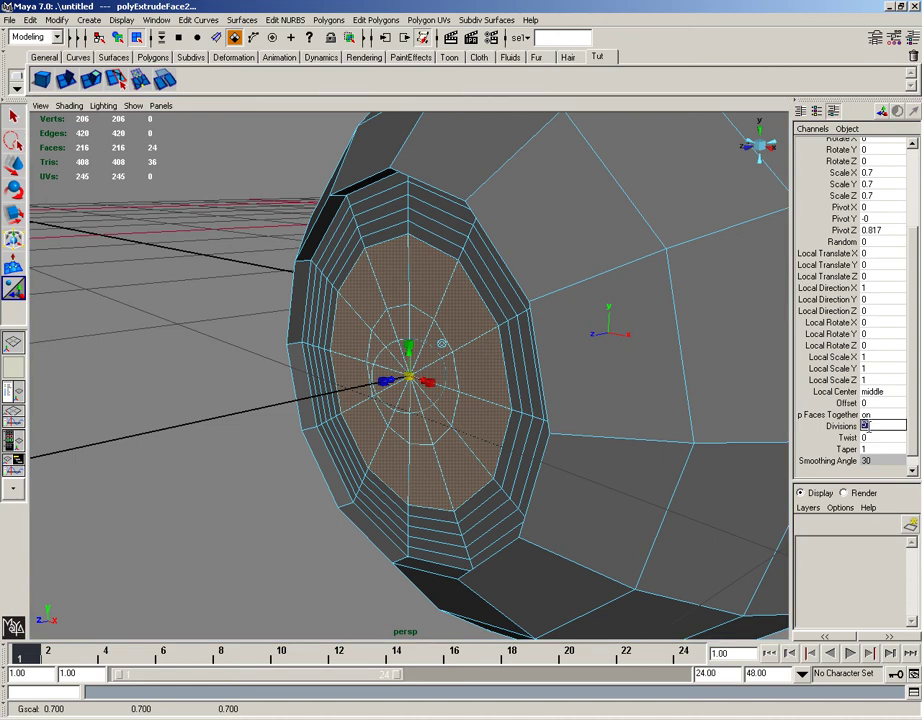
type("3")
key("Tab")
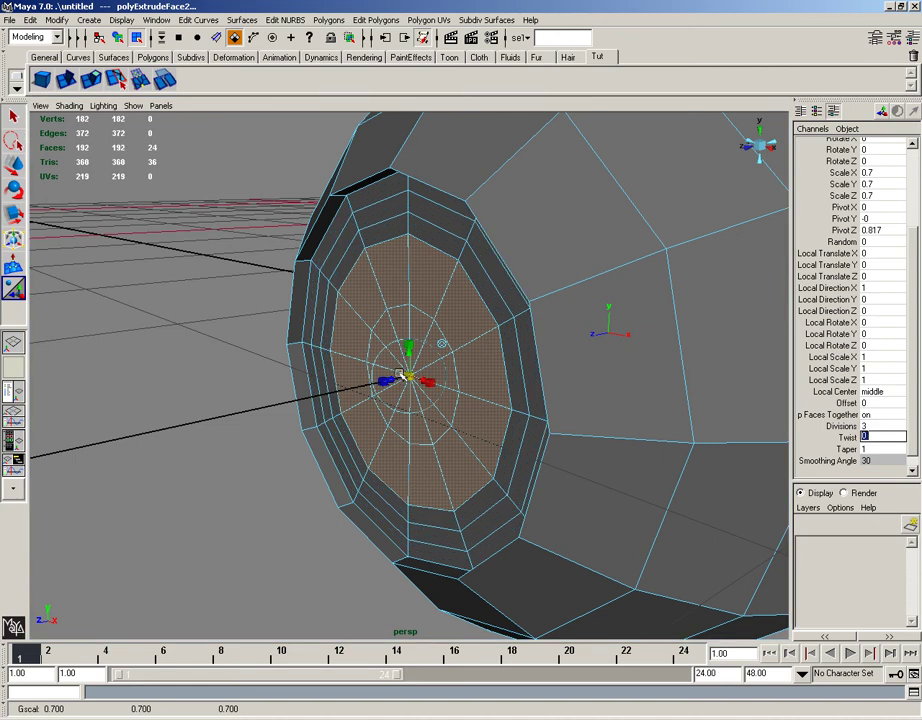
Select the twelve triangular faces around the cap's center and move them slightly outward along Z.
mouse_move(397, 380)
left_mouse_down("alt")
mouse_move(370, 385)
mouse_move(407, 342)
mouse_move(380, 352)
mouse_move(470, 362)
mouse_move(387, 363)
left_mouse_up("alt")
left_click(365, 365)
left_click(371, 341, "shift")
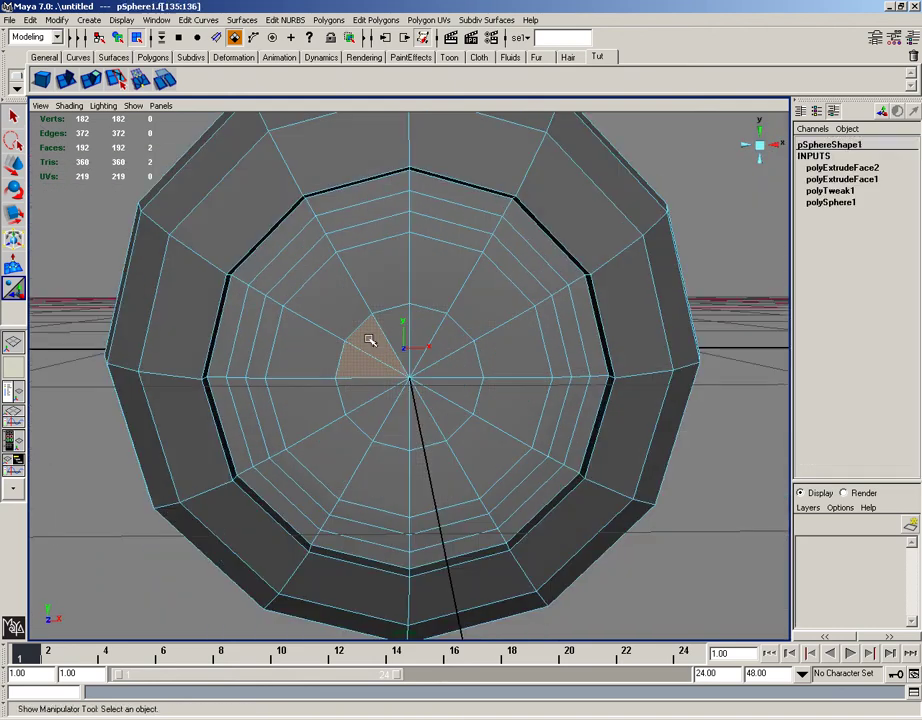
left_click(397, 323, "shift")
left_click(433, 327, "shift")
left_click(448, 341, "shift")
left_click(449, 360, "shift")
left_click(451, 395, "shift")
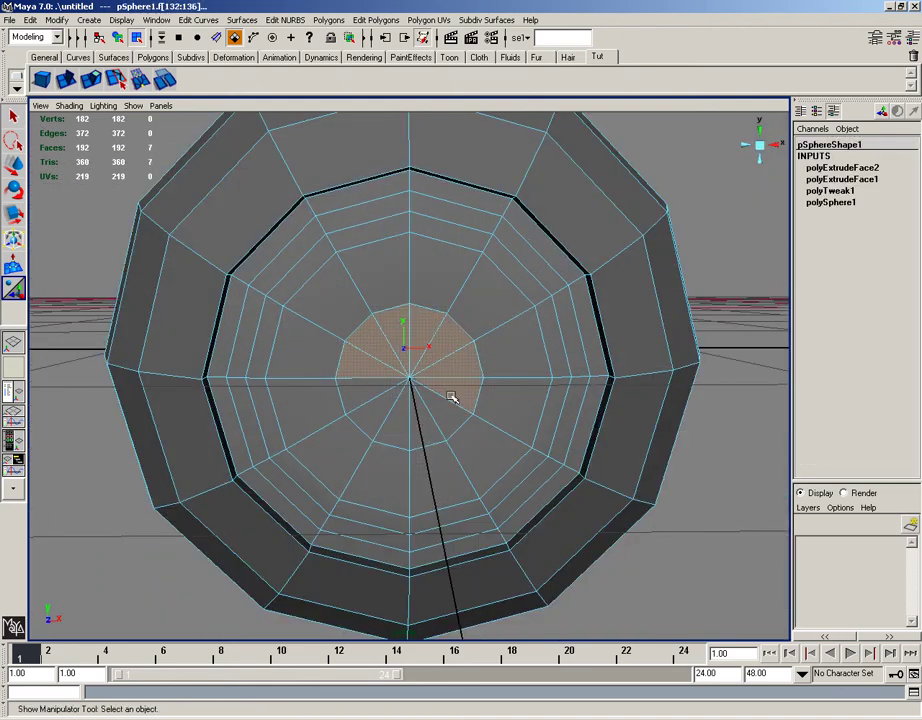
left_click(434, 405, "shift")
left_click(418, 408, "shift")
left_click(395, 414, "shift")
left_click(378, 408, "shift")
left_click(370, 392, "shift")
mouse_move(378, 394)
left_mouse_down("alt")
mouse_move(349, 407)
mouse_move(412, 385)
mouse_move(560, 302)
mouse_move(447, 381)
mouse_move(393, 387)
left_mouse_up("alt")
key("w")
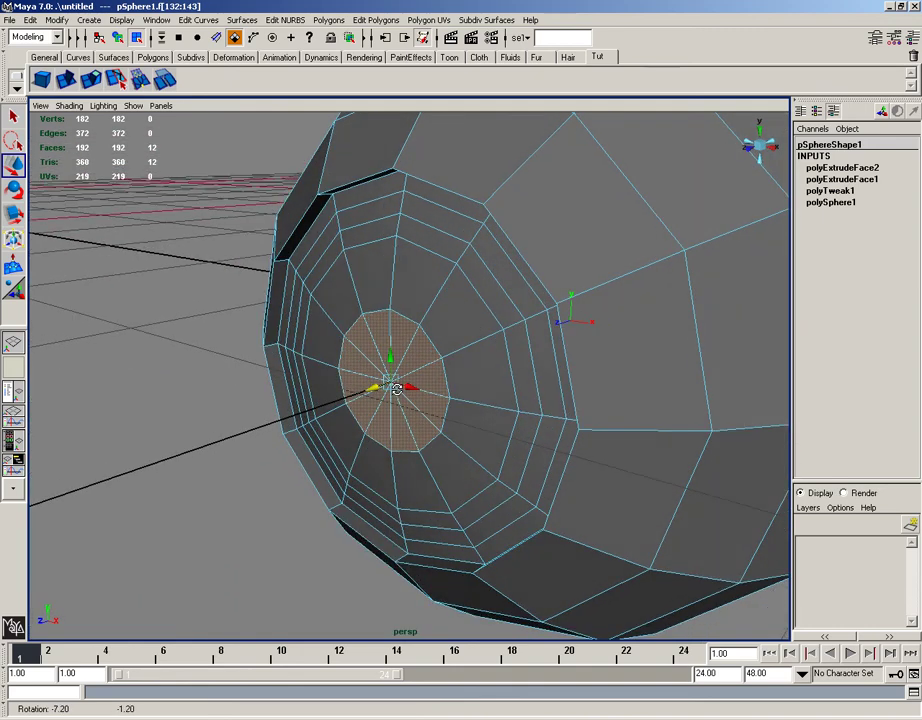
Select the ring of twelve faces surrounding the central triangles and extrude it with a uniform local scale of 0.35.
left_click(475, 369)
left_click(440, 322, "shift")
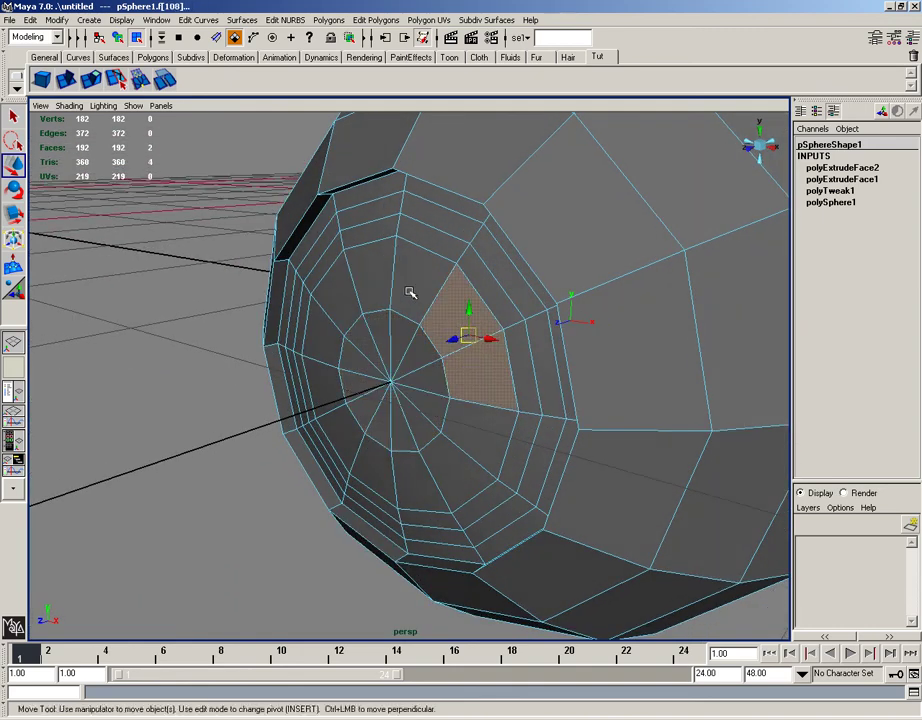
left_click(405, 285, "shift")
left_click(368, 278, "shift")
left_click(340, 305, "shift")
left_click(325, 342, "shift")
left_click(330, 400, "shift")
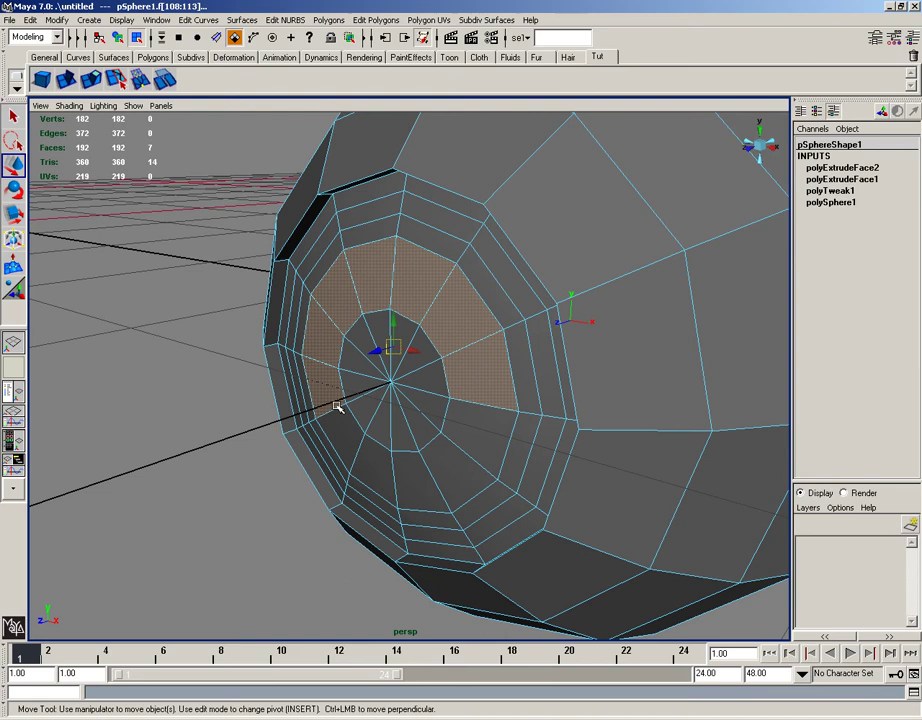
left_click(350, 435, "shift")
left_click(382, 465, "shift")
left_click(450, 462, "shift")
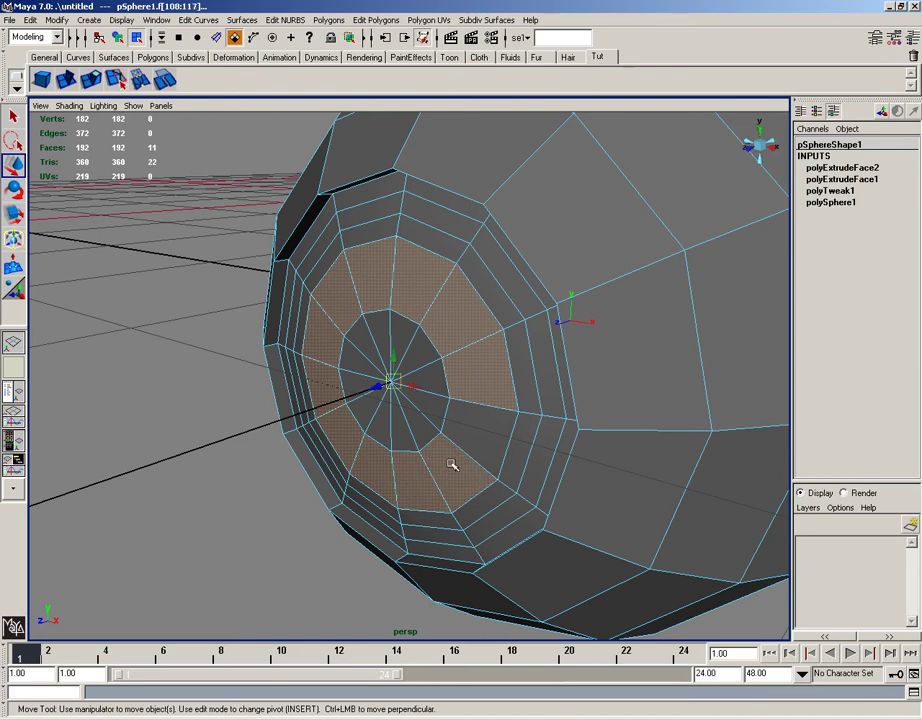
left_click(482, 440, "shift")
left_click(508, 395, "shift")
left_click_drag(511, 367, 480, 319, "alt")
left_click(93, 81)
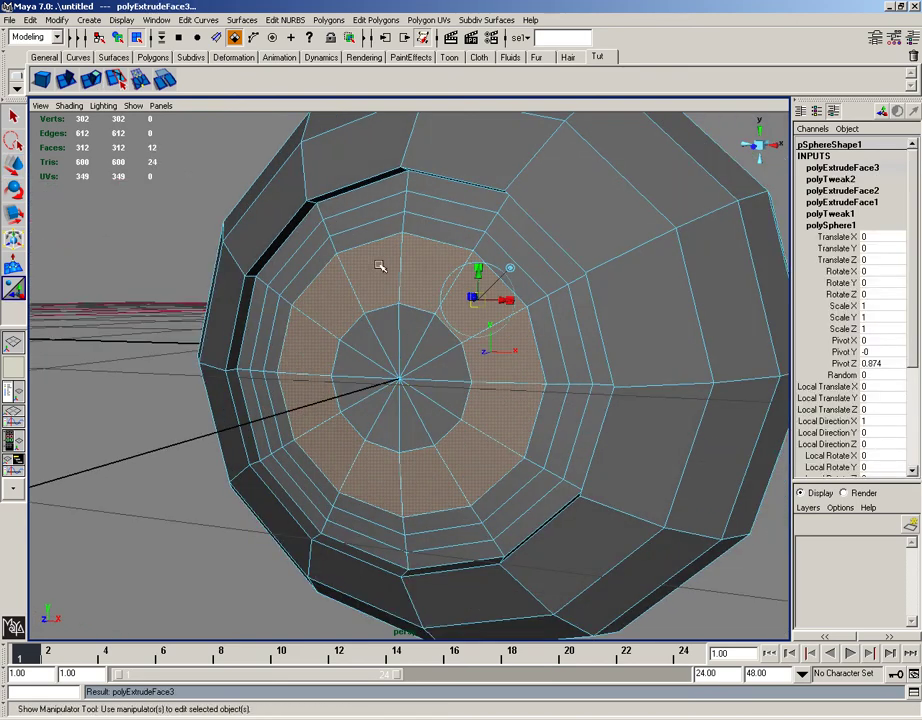
left_click(480, 268)
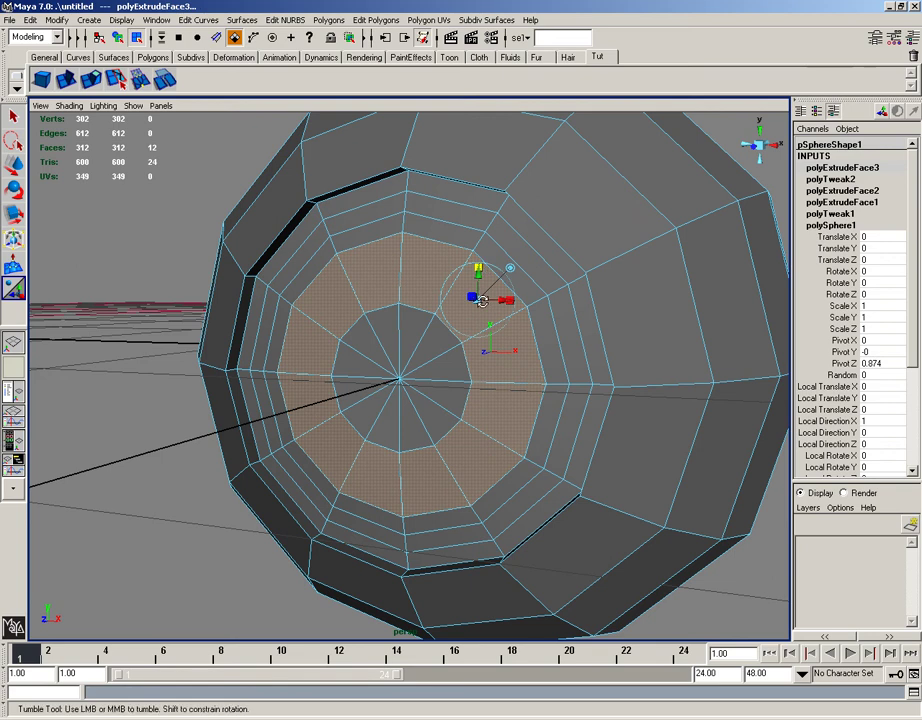
left_click_drag(481, 293, 446, 313, "alt")
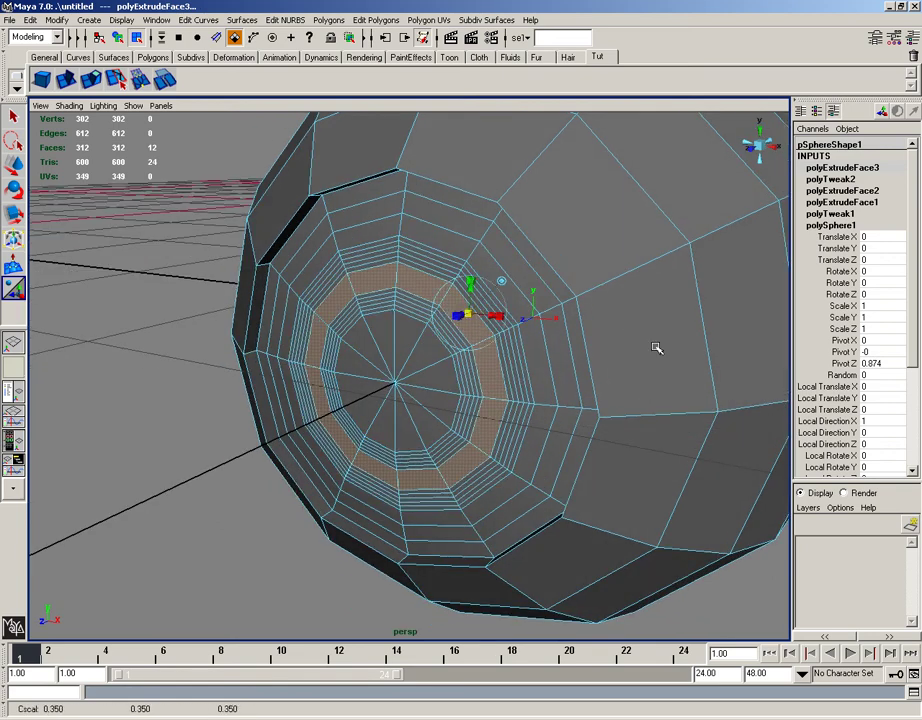
Set the ring extrusion's divisions to 2 and reduce its uniform local scale to 0.122.
scroll(860, 425, "down", 4)
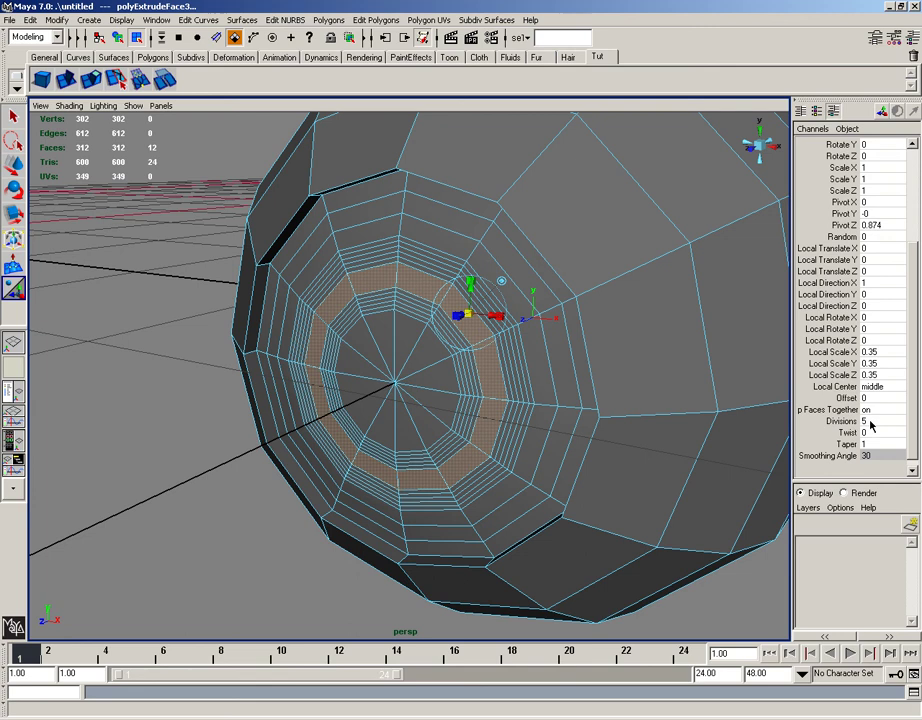
double_click(866, 421)
type("2")
key("Tab")
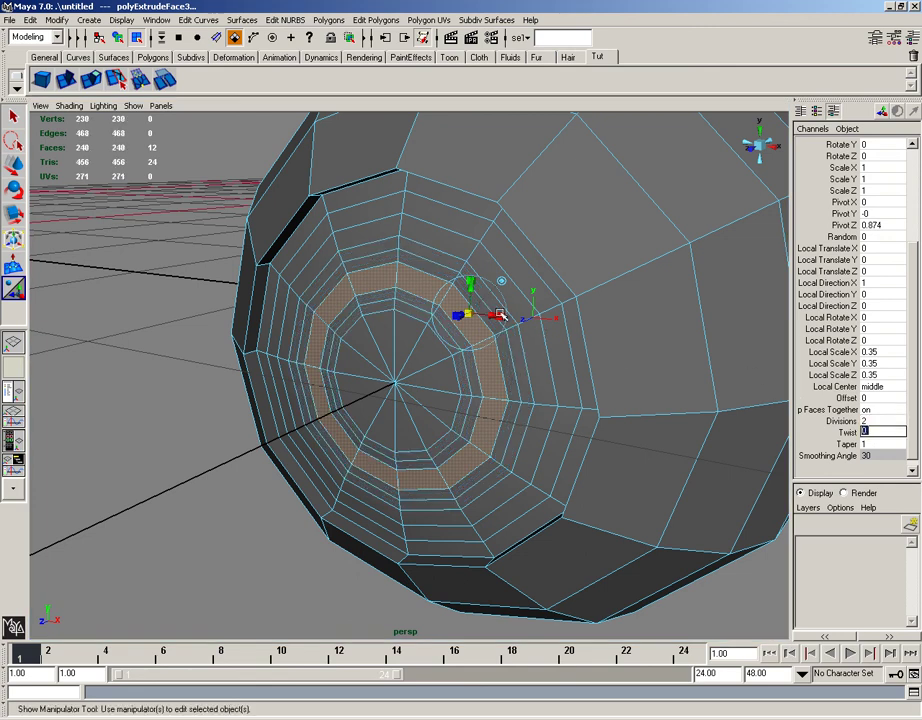
left_click_drag(498, 315, 459, 351)
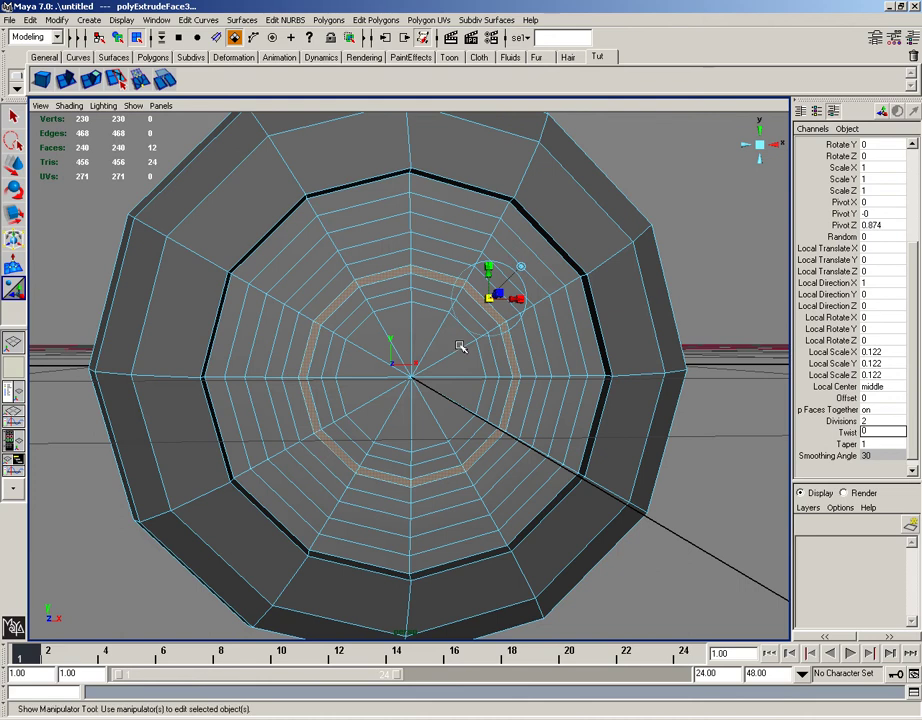
Leave the extrusion and switch the sphere back to face selection.
key("F8")
right_click_drag(463, 344, 488, 338)
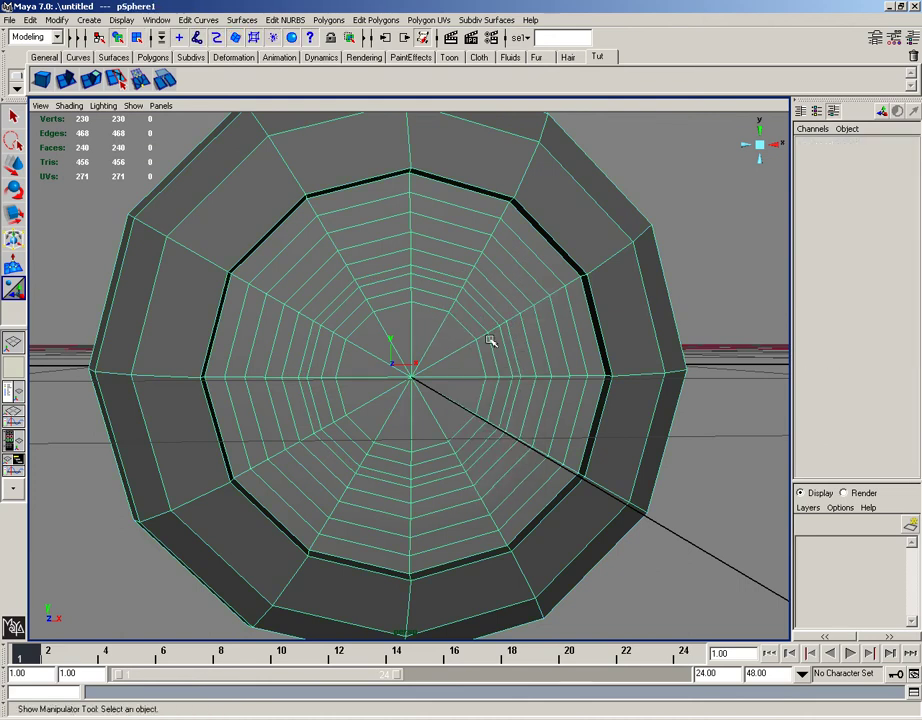
left_click_drag(511, 342, 471, 333, "alt")
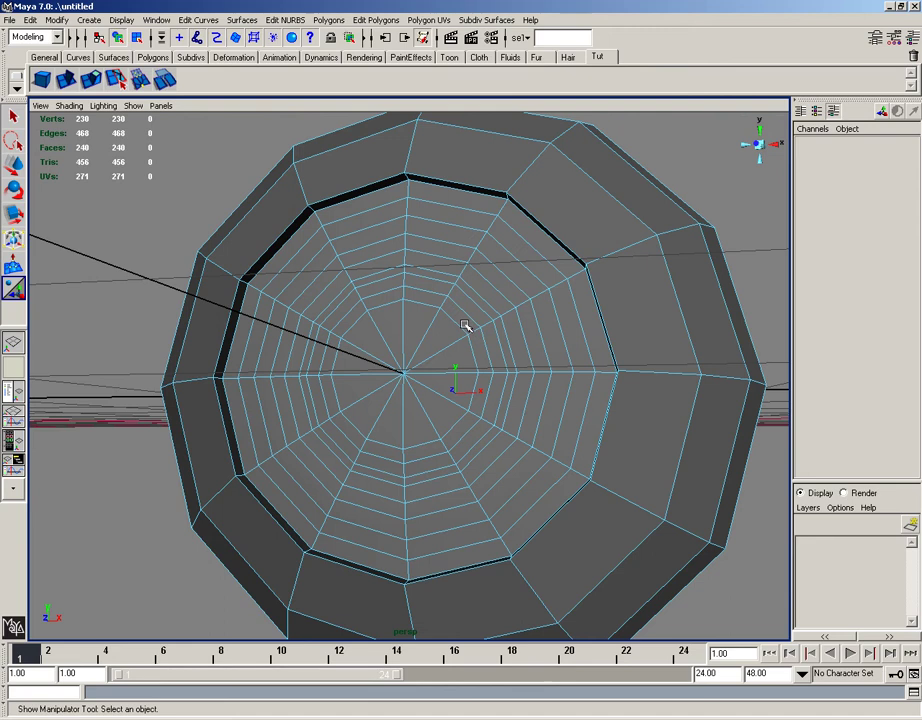
left_click(465, 327)
right_click_drag(477, 349, 480, 375, "ctrl")
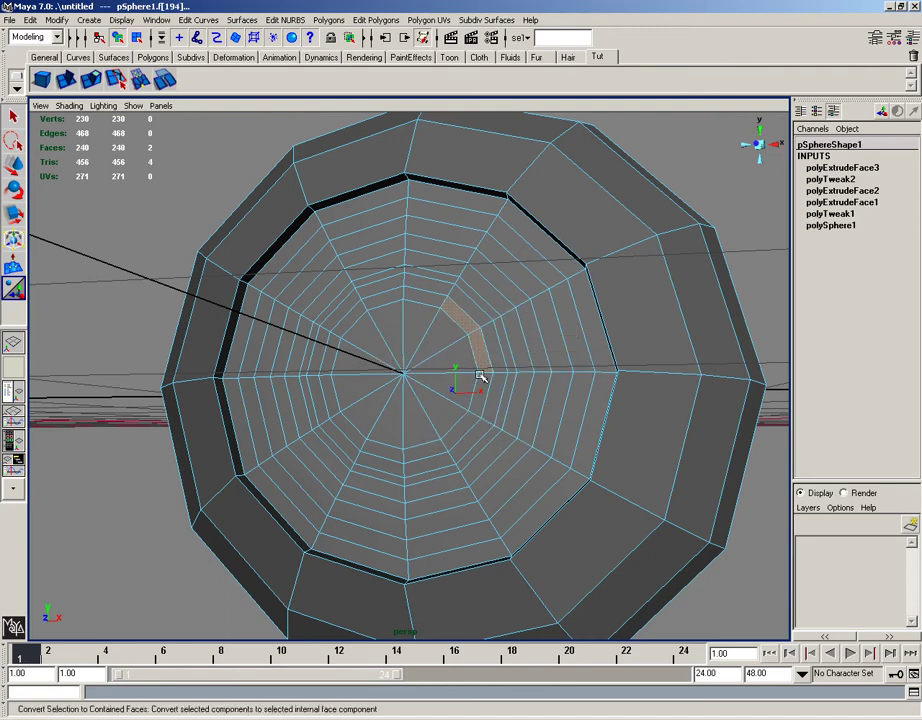
left_click(482, 382, "shift")
left_click(482, 380)
left_click(482, 363)
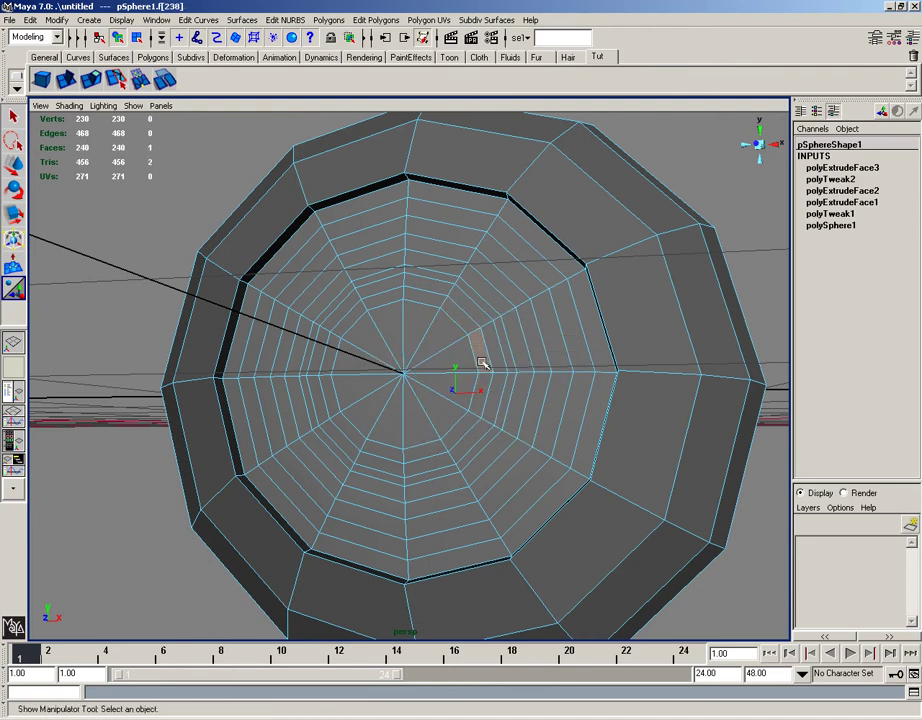
left_click(453, 316, "shift")
left_click(438, 303, "shift")
left_click(435, 306, "shift")
left_click(430, 313, "shift")
left_click(461, 432, "shift")
mouse_move(461, 432)
right_mouse_down("ctrl")
mouse_move(492, 440)
mouse_move(488, 471)
mouse_move(469, 465)
mouse_move(488, 471)
mouse_move(460, 440)
mouse_move(449, 469)
mouse_move(455, 422)
right_mouse_up("ctrl")
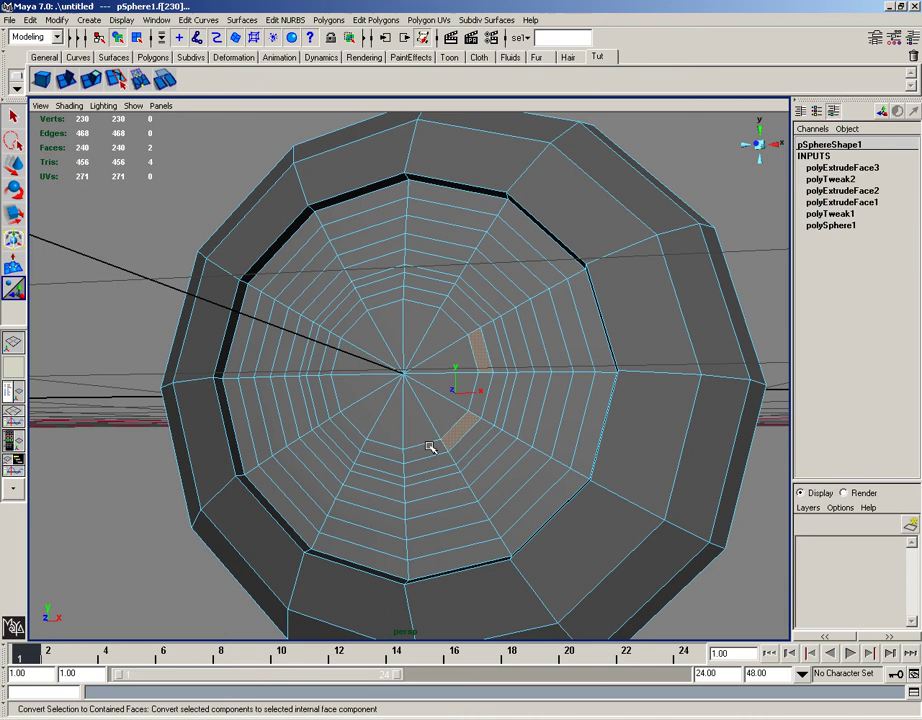
Select the ring of twelve narrow faces directly surrounding the central triangles at the front pole.
left_click(430, 447)
left_click(459, 430, "shift")
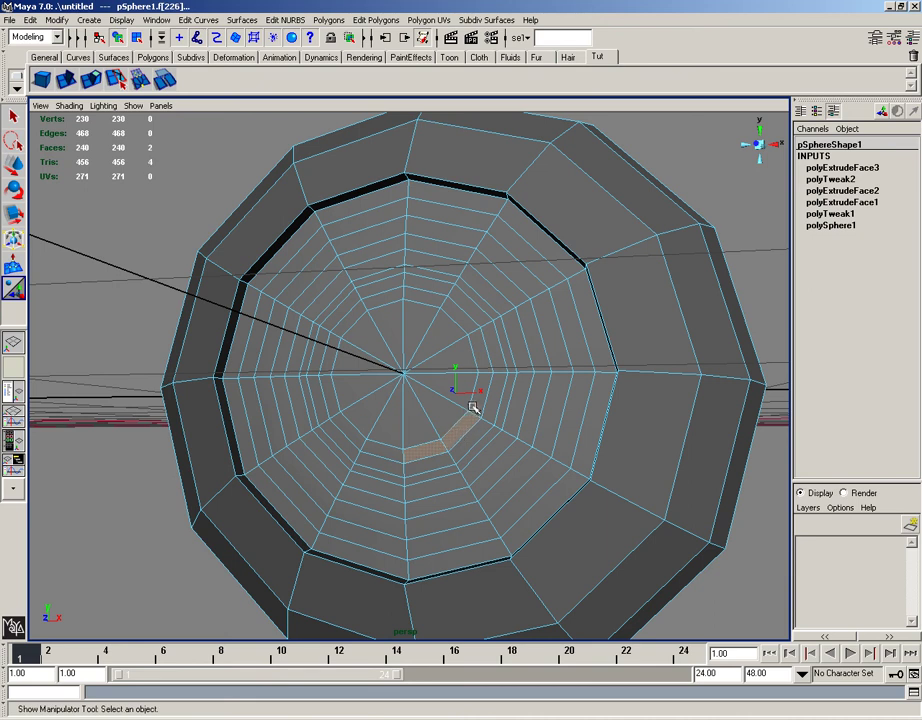
left_click(476, 395, "shift")
left_click(478, 352, "shift")
left_click(455, 322, "shift")
left_click(448, 321, "shift")
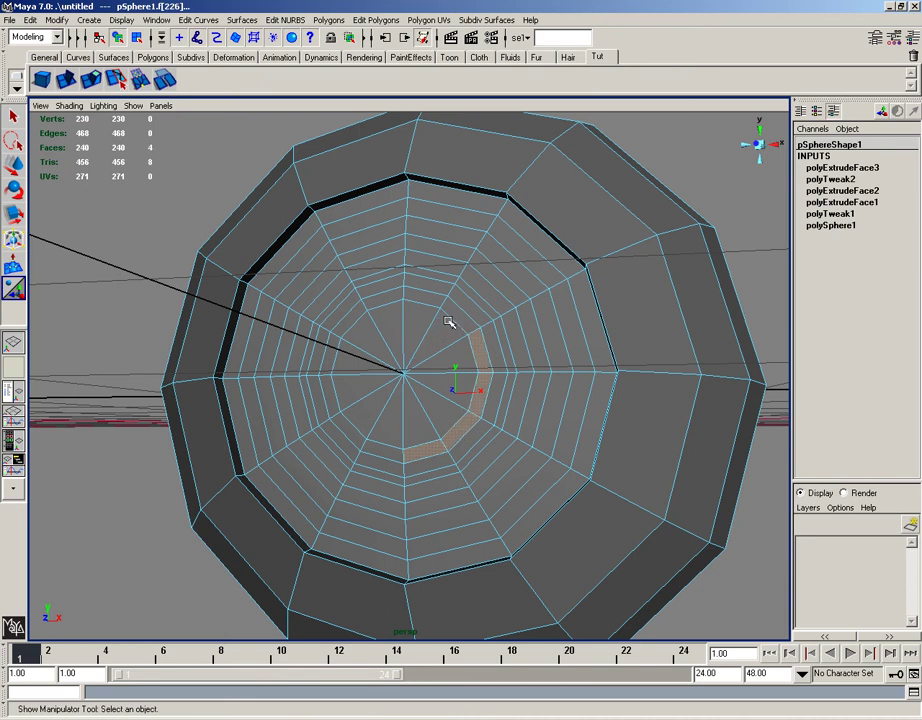
left_click(455, 307, "shift")
left_click(415, 296, "shift")
left_click(378, 298, "shift")
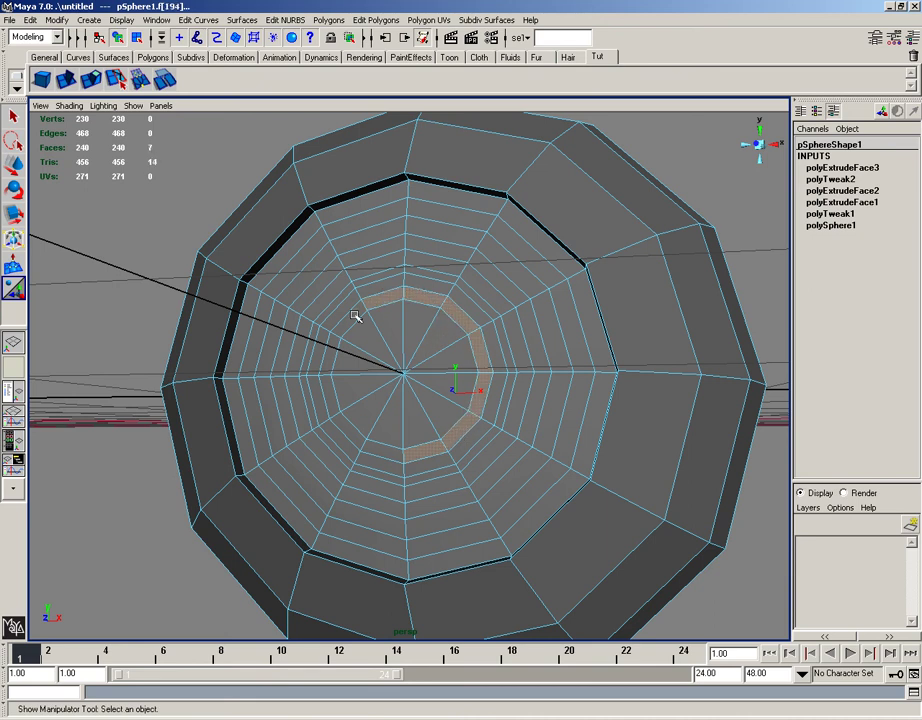
left_click(345, 322, "shift")
left_click(331, 352, "shift")
left_click(329, 394, "shift")
left_click(345, 429, "shift")
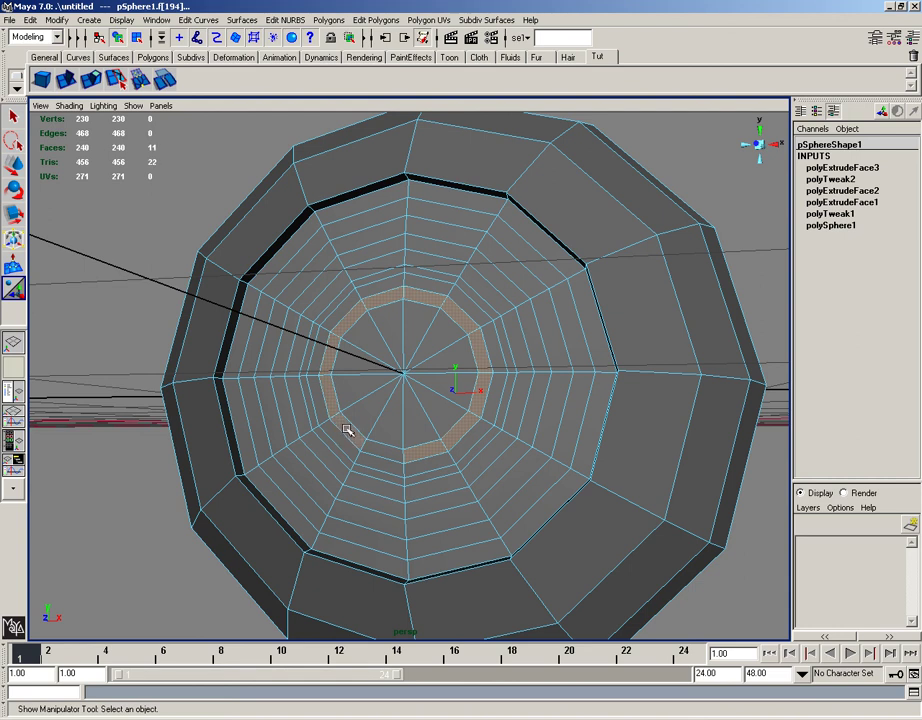
left_click(372, 443, "shift")
left_click(383, 426, "shift")
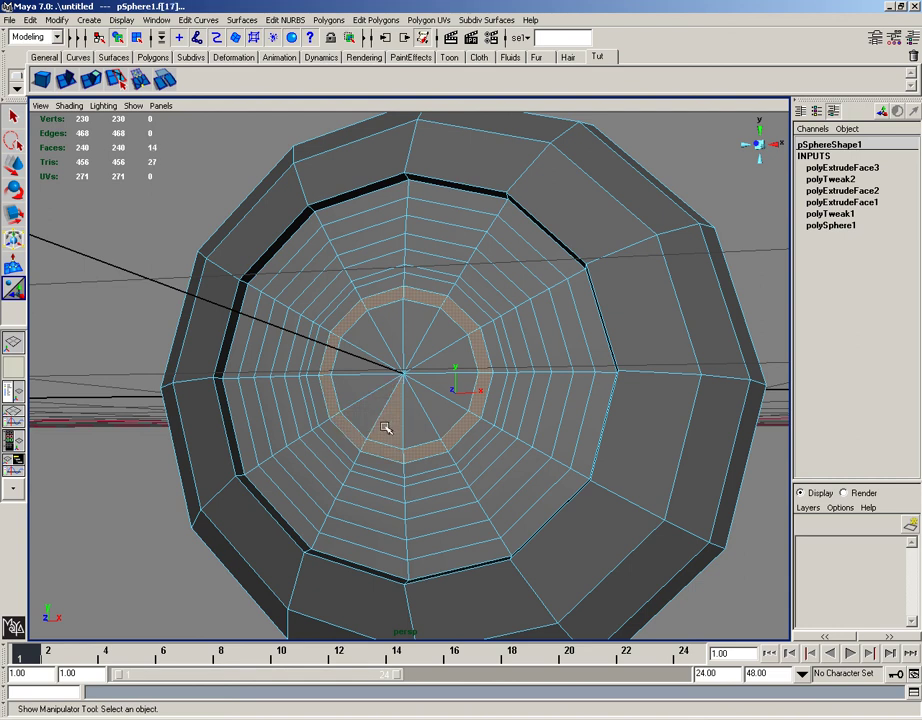
Add the twelve faces of the wider ring outside the two narrow unselected rings to the selection.
left_click_drag(452, 357, 467, 376, "alt")
left_click(489, 303, "shift")
left_click(523, 358, "shift")
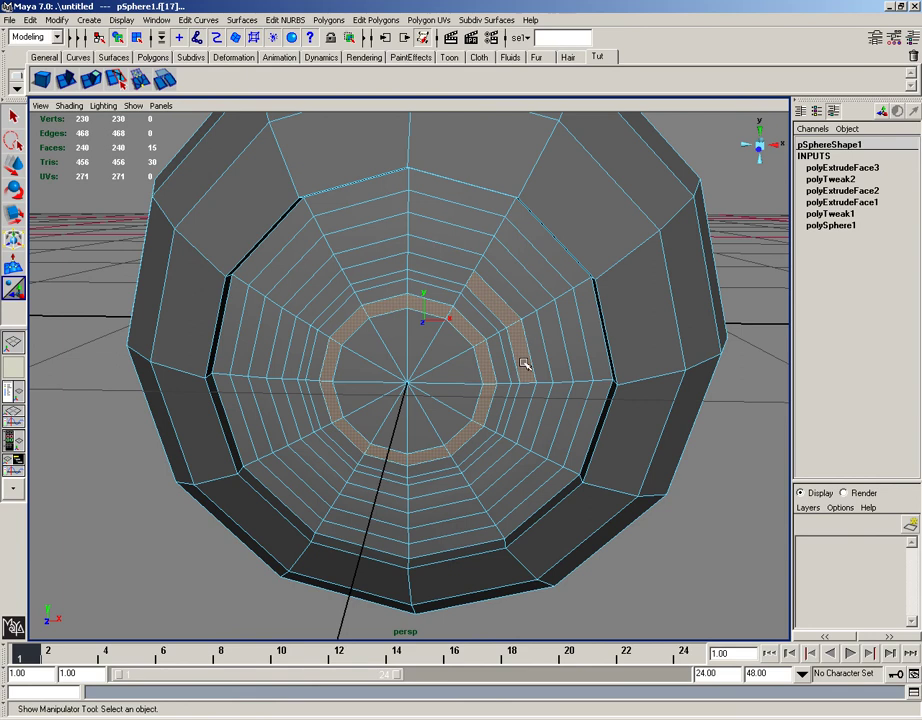
left_click(512, 436, "shift")
left_click(447, 472, "shift")
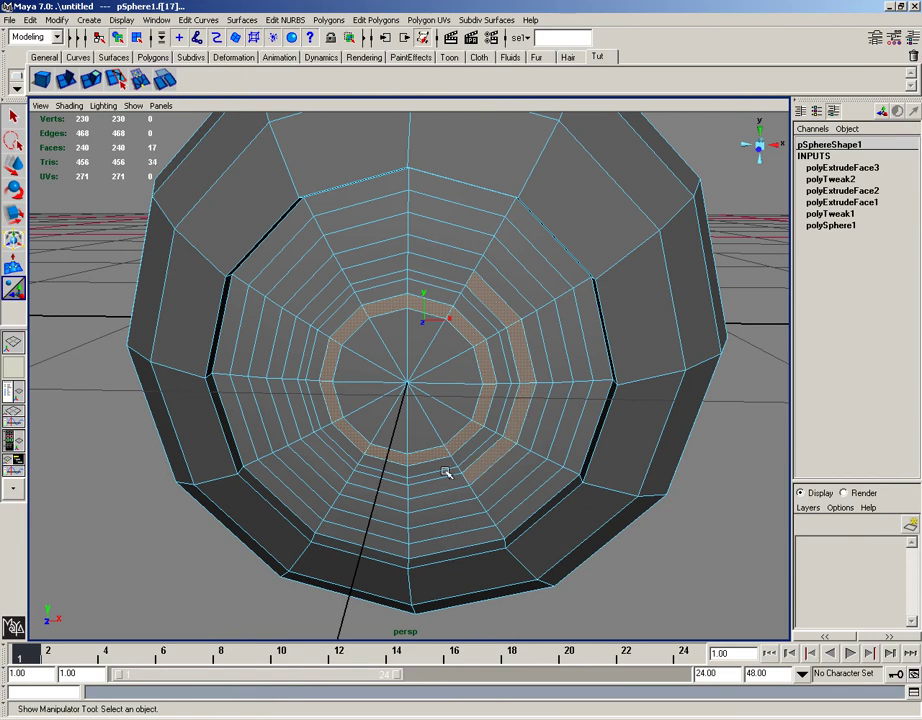
left_click(437, 486, "shift")
left_click(385, 491, "shift")
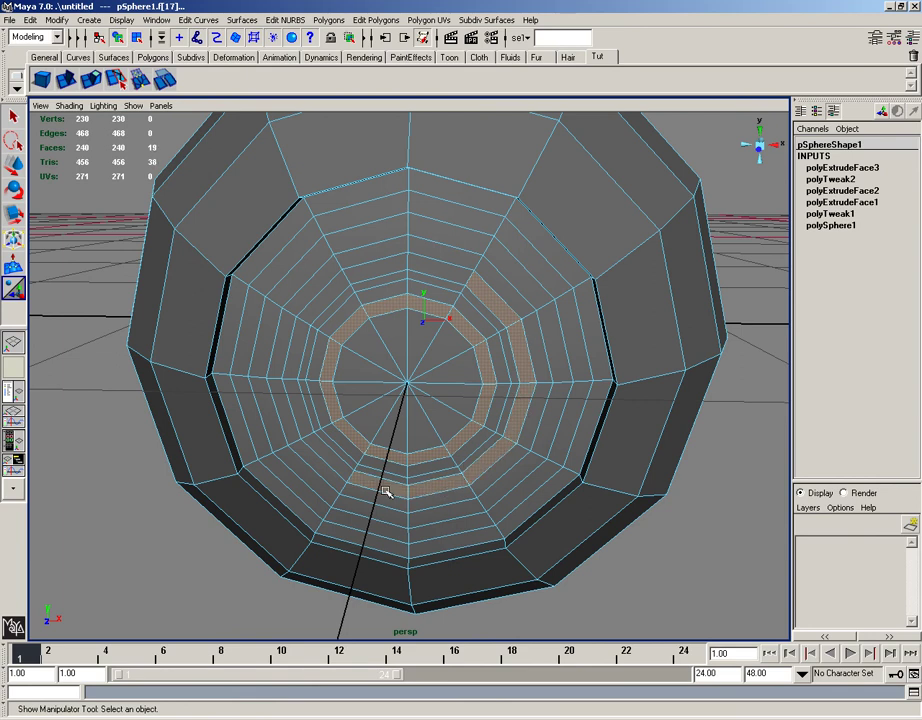
left_click(328, 461, "shift")
left_click(294, 376, "shift")
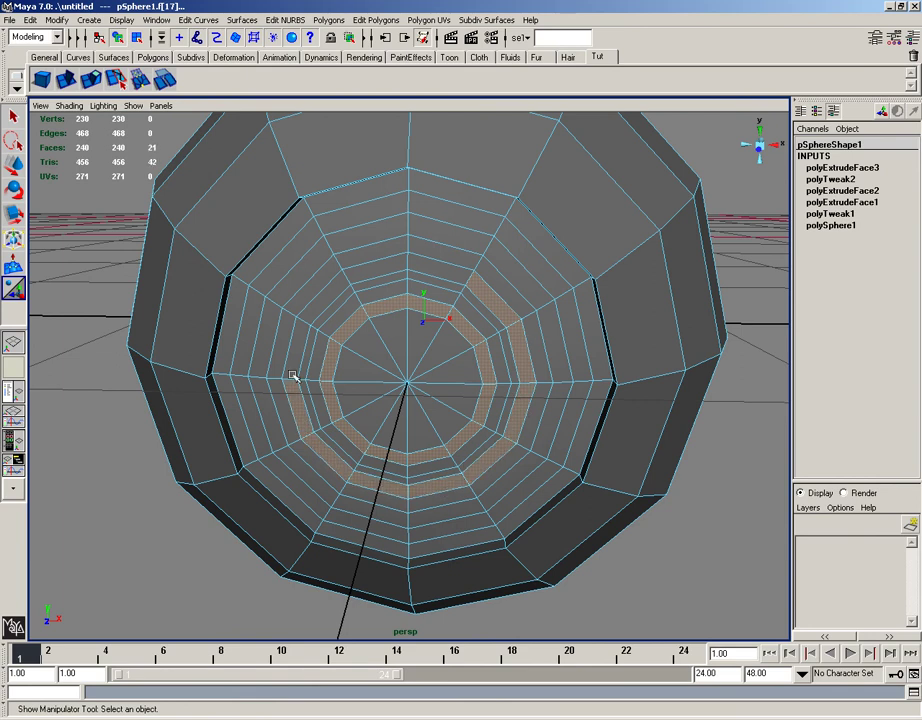
left_click(305, 313, "shift")
left_click(321, 303, "shift")
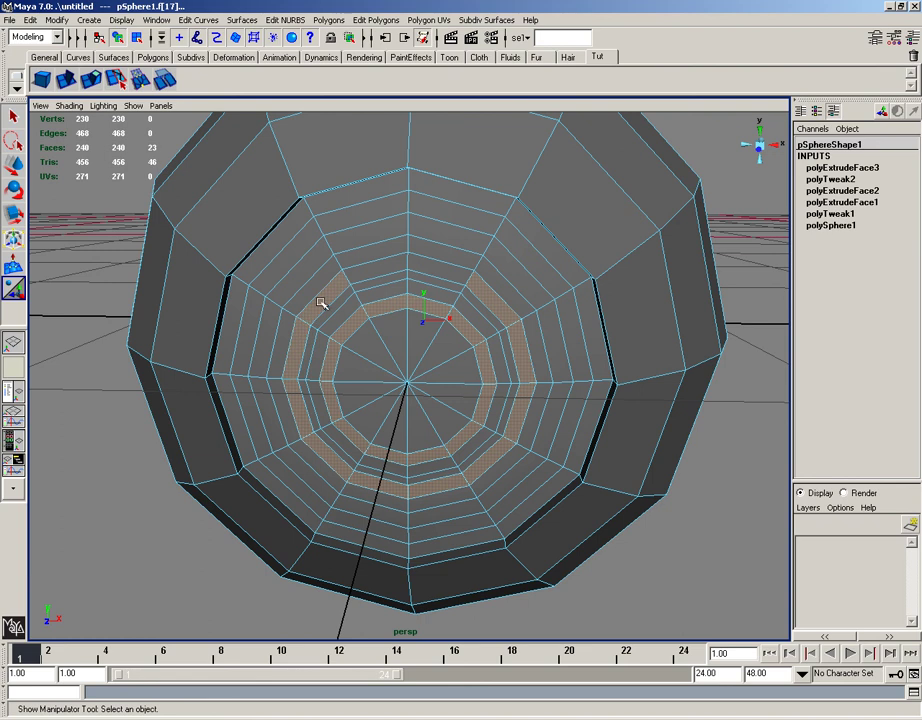
left_click(370, 273, "shift")
left_click(437, 268, "shift")
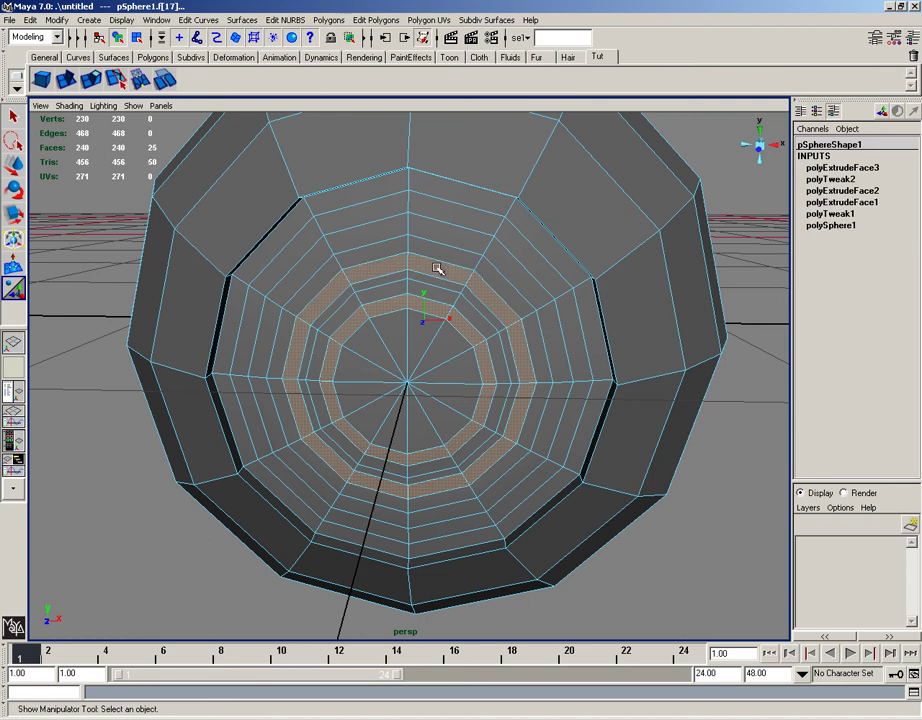
left_click(91, 80)
left_click_drag(430, 300, 661, 239, "alt")
right_click_drag(661, 239, 525, 339, "alt")
left_click_drag(525, 339, 400, 381, "alt")
key("z")
mouse_move(457, 387)
left_mouse_down("alt")
mouse_move(467, 387)
mouse_move(443, 387)
left_mouse_up("alt")
key("z")
key("z")
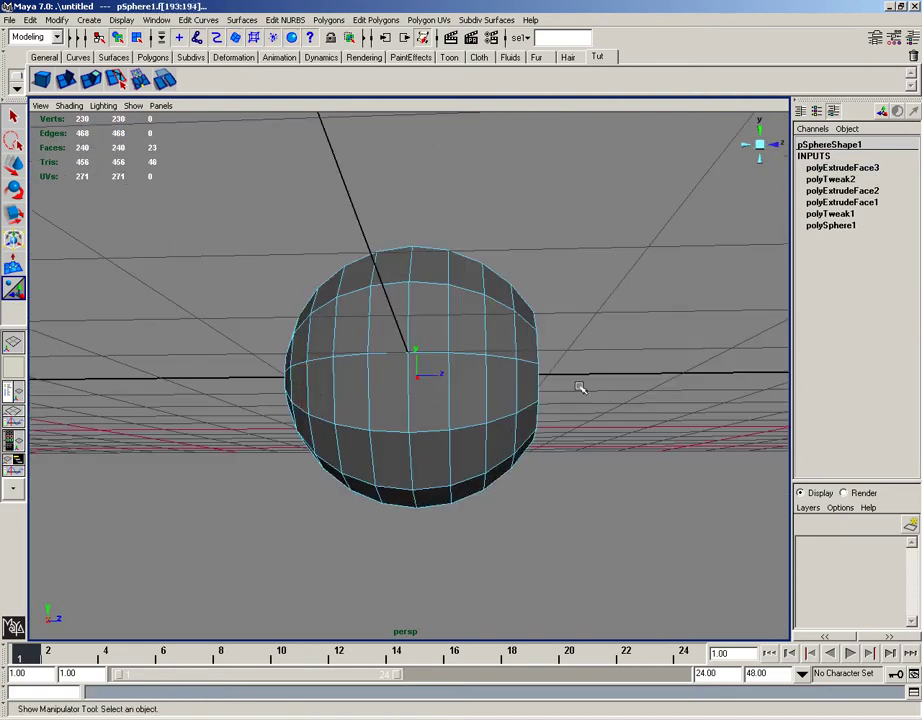
Correct the selection so that it contains only the inner and outer rings of twelve faces each.
left_click_drag(580, 385, 370, 363, "alt")
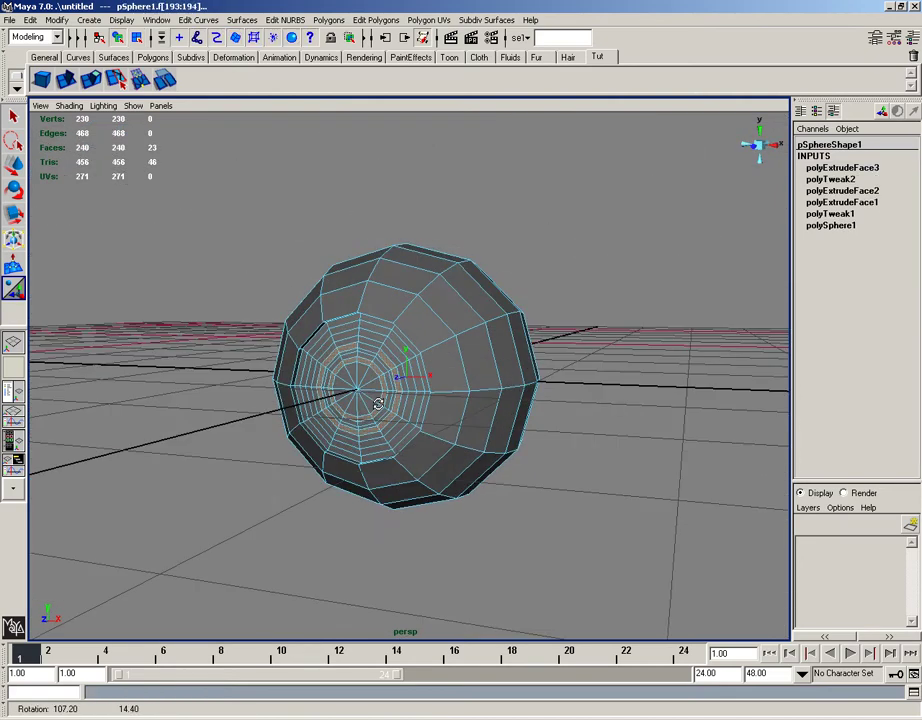
left_click(375, 354, "shift")
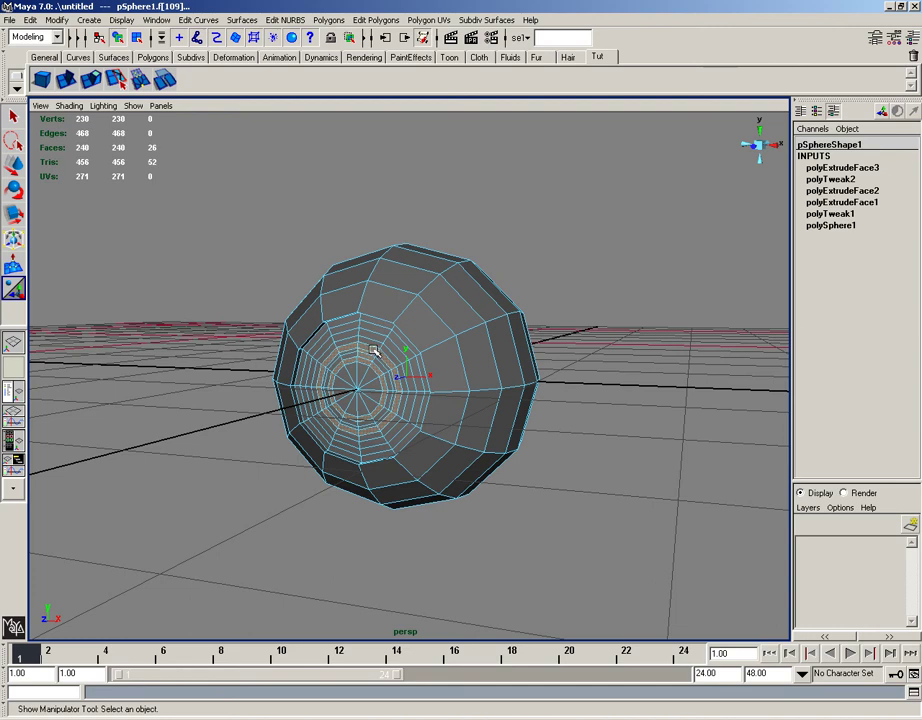
key("f")
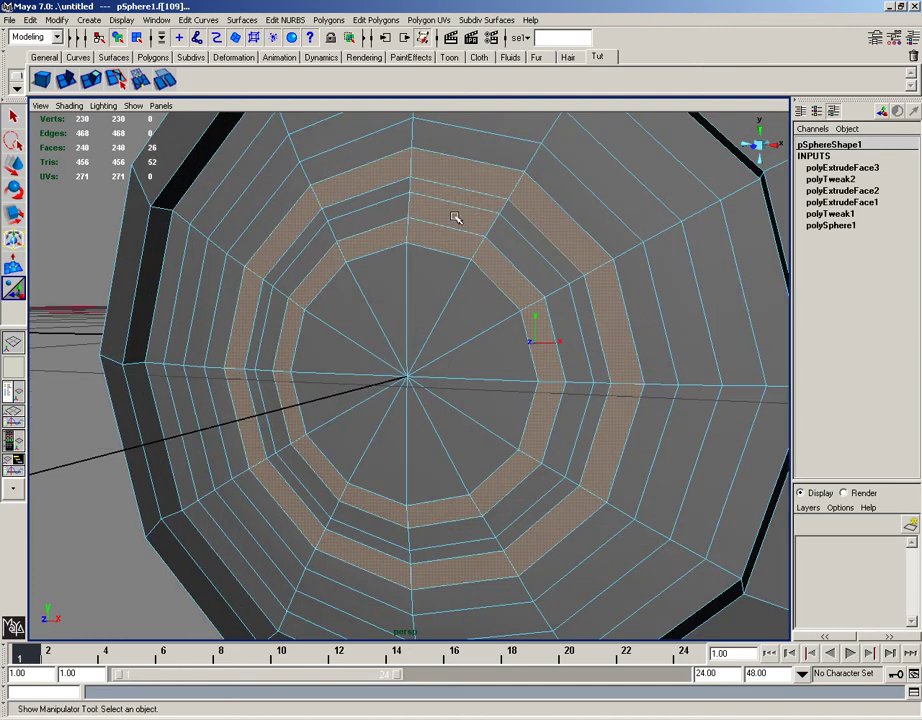
left_click(455, 217, "shift")
left_click(461, 200, "shift")
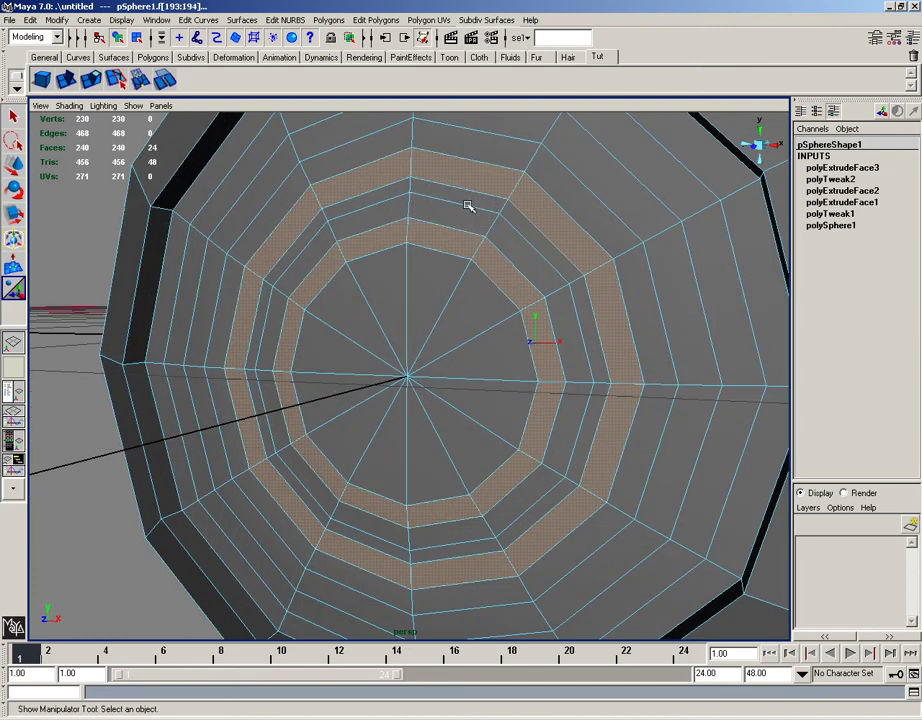
Extrude the two selected face rings inward by a local Z translation of about -0.026.
left_click(98, 83)
left_click_drag(259, 256, 206, 321, "alt")
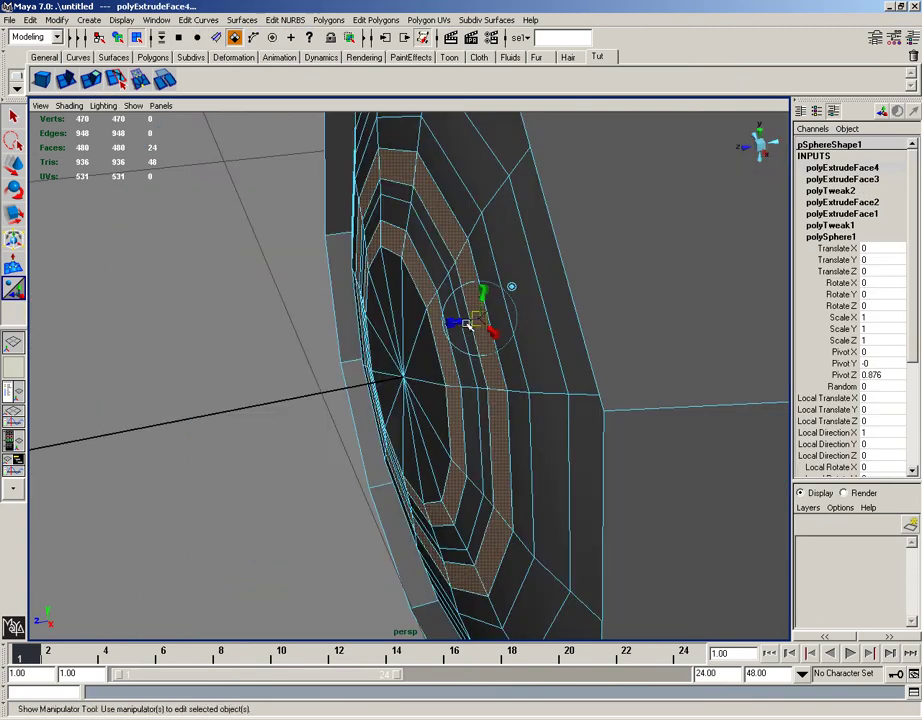
left_click_drag(468, 325, 488, 328)
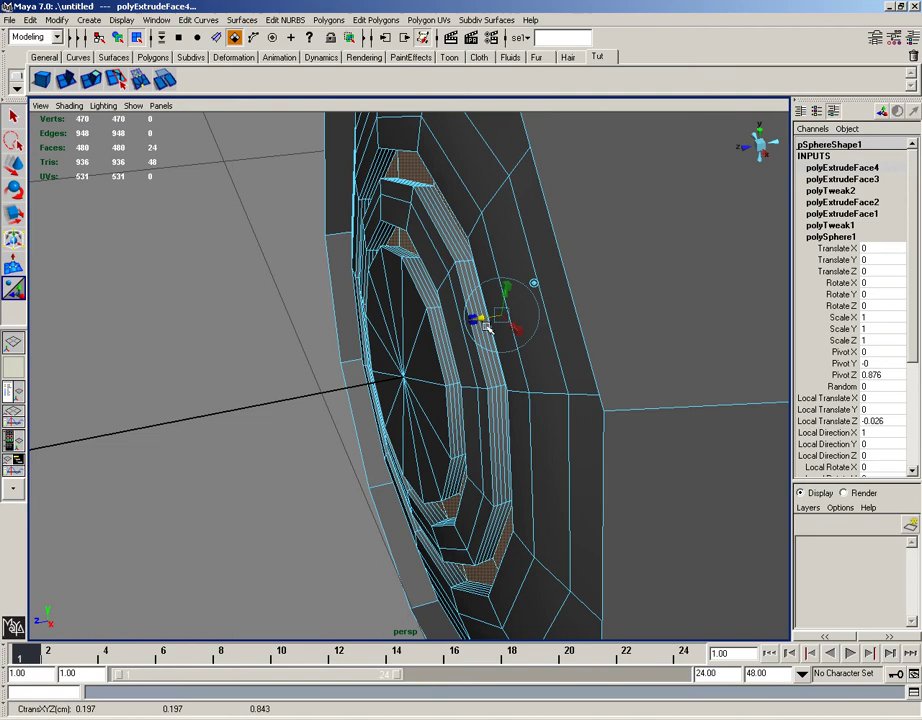
Set the ring extrusion's divisions to 1 and deepen its local Z translation to about -0.129.
scroll(873, 421, "down", 5)
scroll(872, 408, "up", 1)
double_click(876, 412)
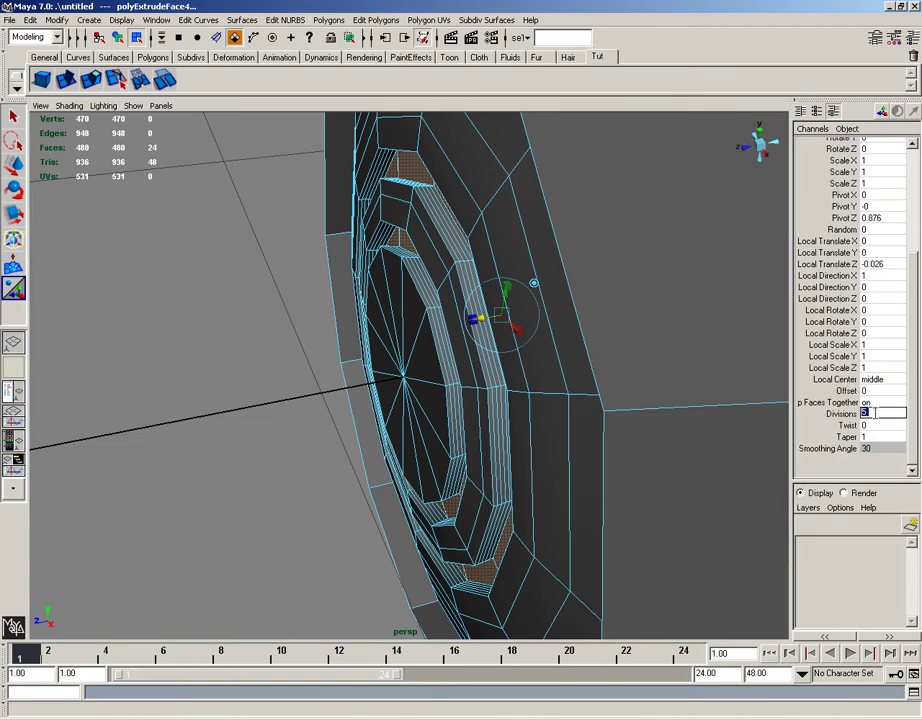
type("1")
key("Tab")
left_click_drag(490, 380, 653, 270, "alt")
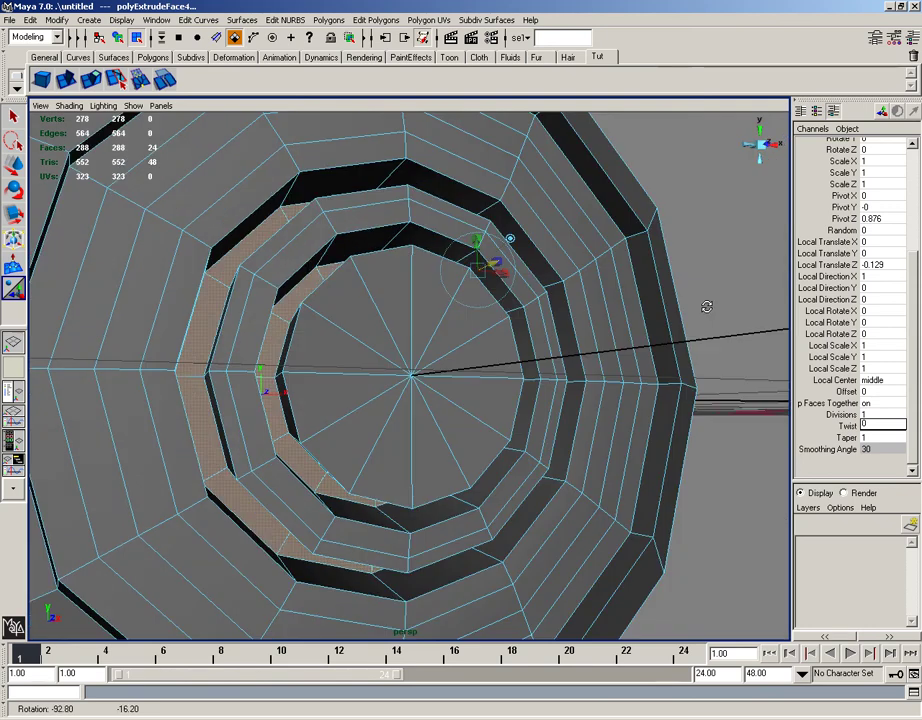
left_click_drag(706, 306, 673, 313, "alt")
Leave the extrusion and select the twelve triangular faces around the sphere's back pole.
right_click_drag(471, 366, 512, 345)
left_click_drag(512, 345, 417, 372, "alt")
key("q")
left_click(577, 347)
key("f")
right_click_drag(467, 416, 467, 438)
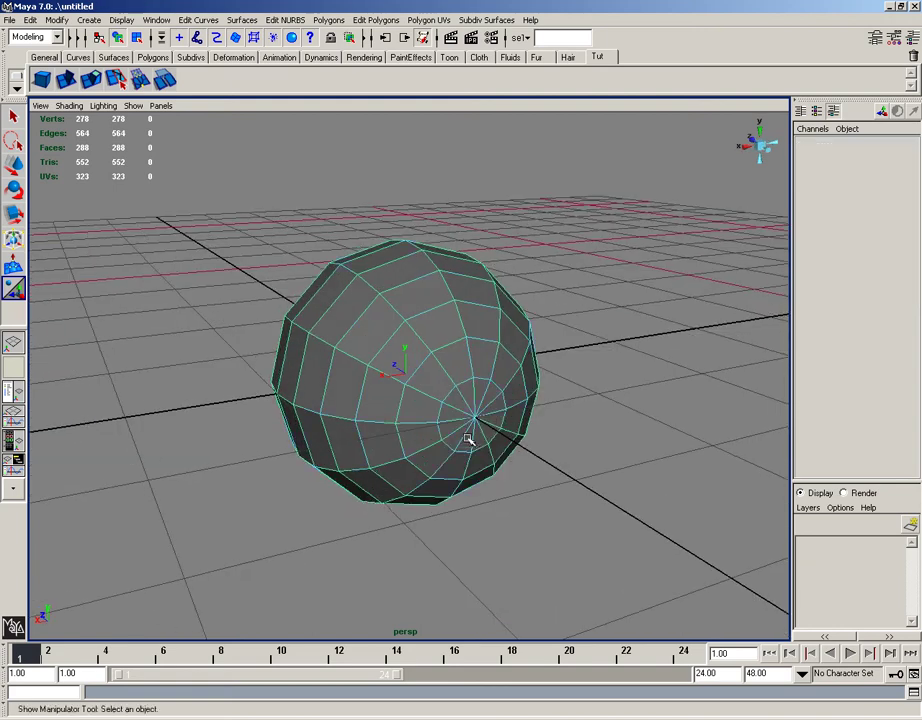
left_click(475, 390)
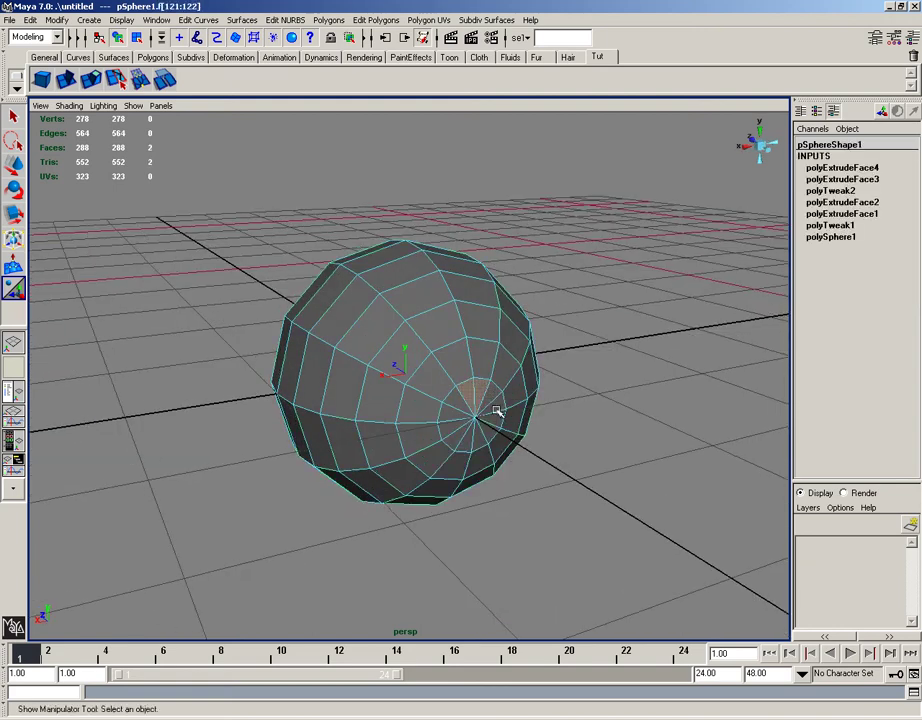
left_click(484, 402, "shift")
left_click(460, 401, "shift")
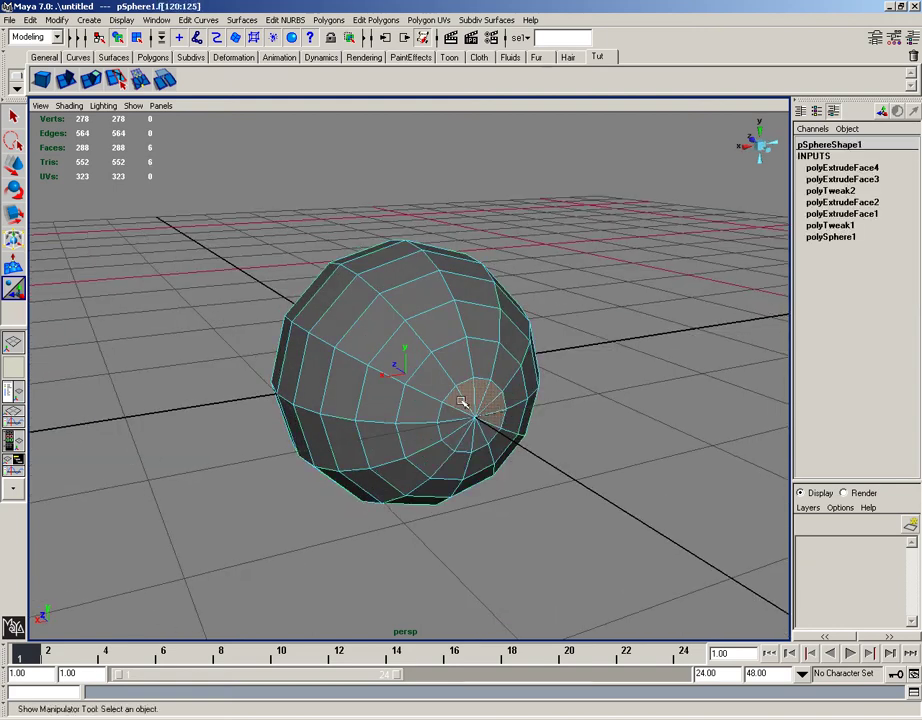
left_click(450, 419, "shift")
left_click(447, 428, "shift")
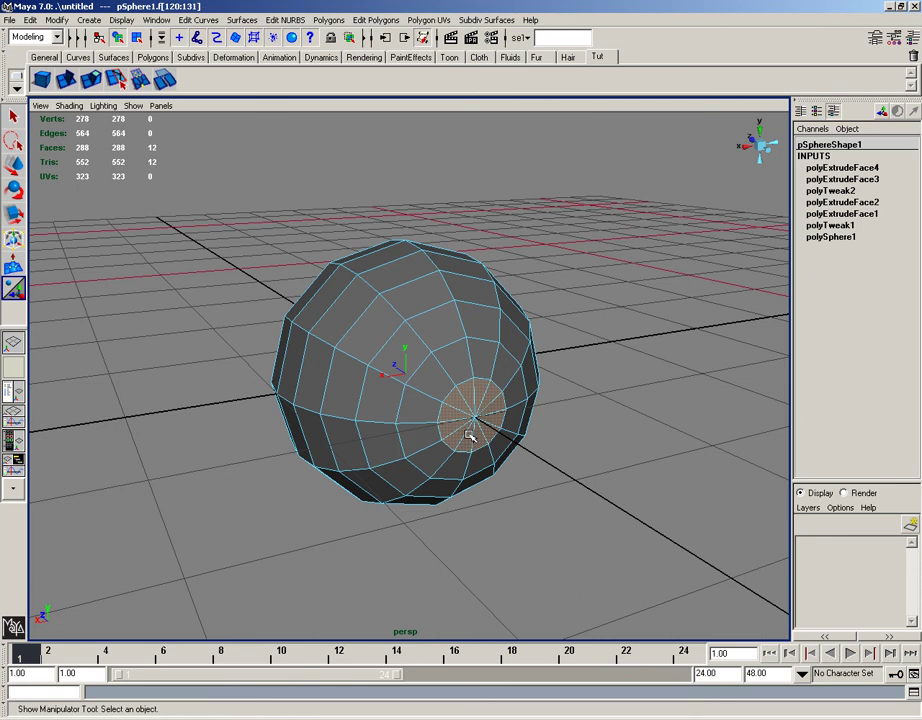
Extrude the back pole's twelve faces with a local Z translation of 0.01 and a uniform local scale of -0.1.
left_click_drag(470, 436, 533, 418, "alt")
scroll(489, 421, "up", 3)
scroll(488, 420, "up", 5)
left_click(95, 81)
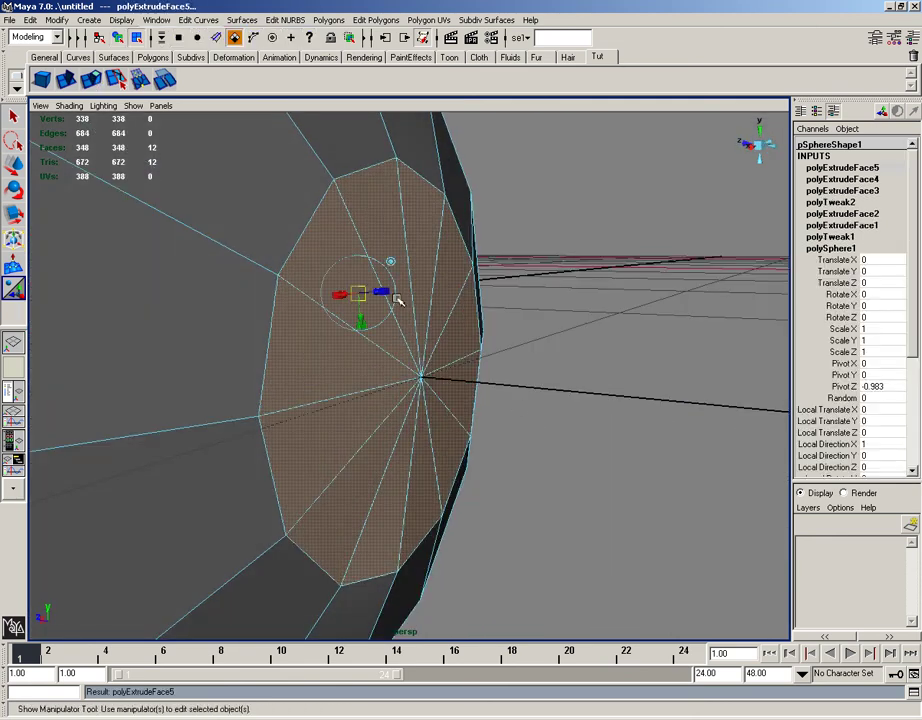
left_click_drag(387, 292, 367, 358)
Set the back extrusion's divisions to 2 and its local scale to about -0.832 in X and Z and -0.798 in Y, and return to face selection.
scroll(858, 425, "down", 4)
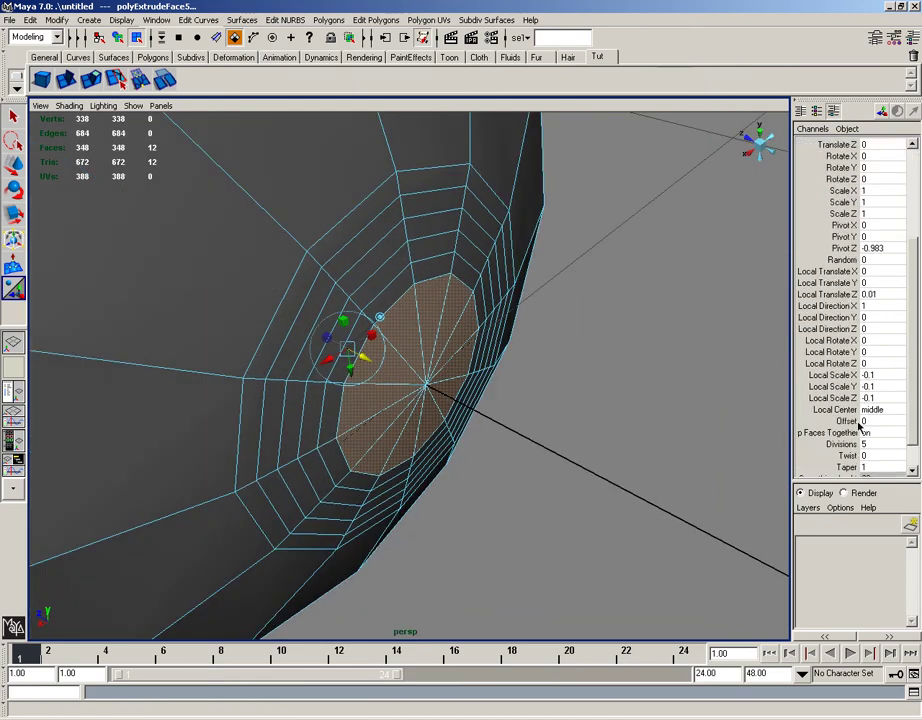
left_click(866, 444)
type("2")
key("Tab")
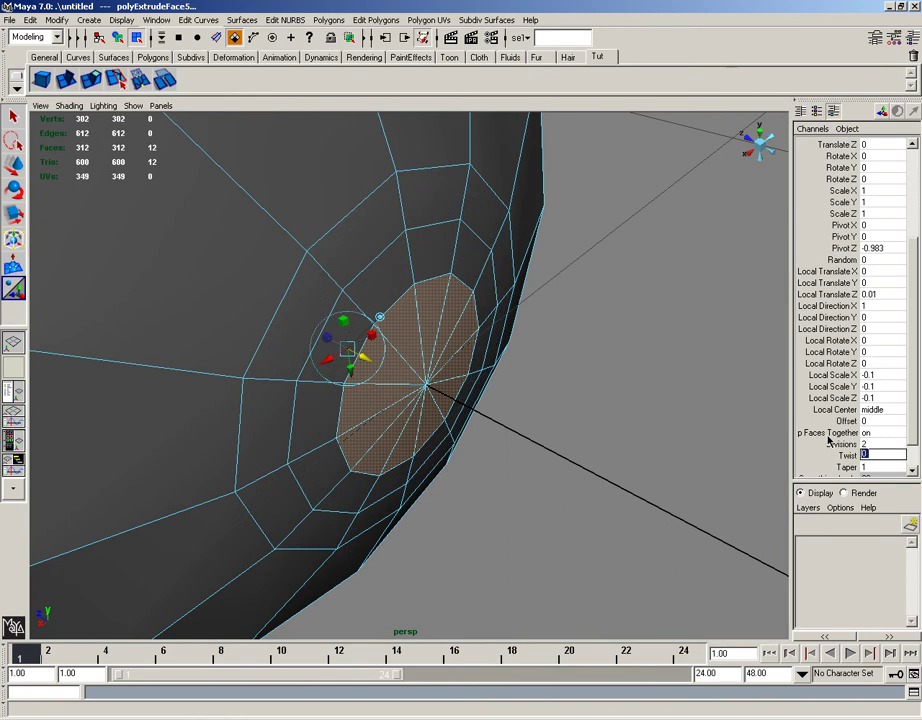
left_click_drag(480, 390, 452, 381, "alt")
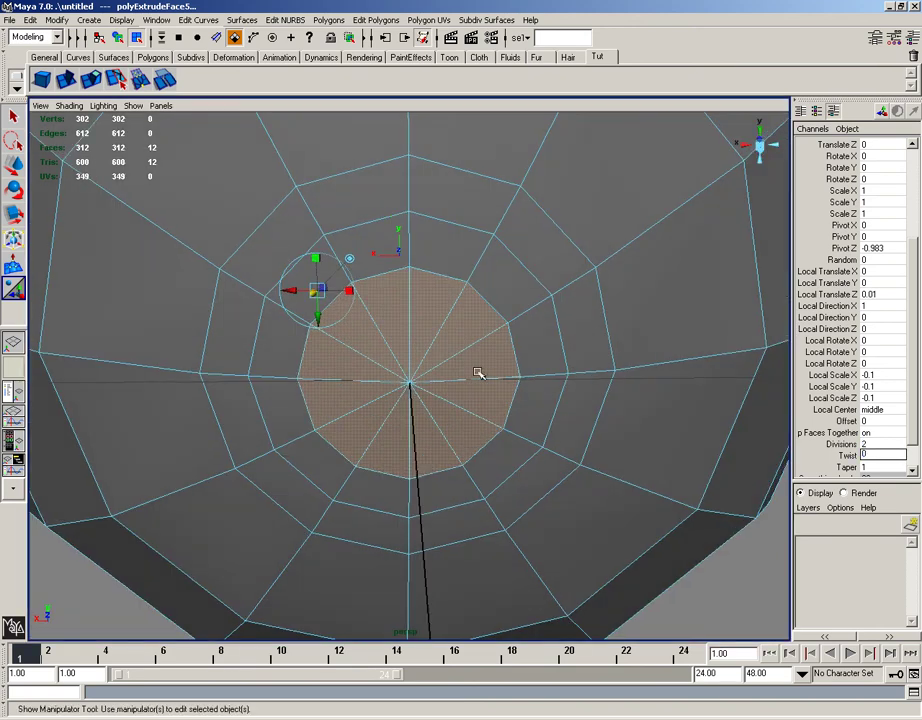
left_click_drag(315, 262, 510, 305)
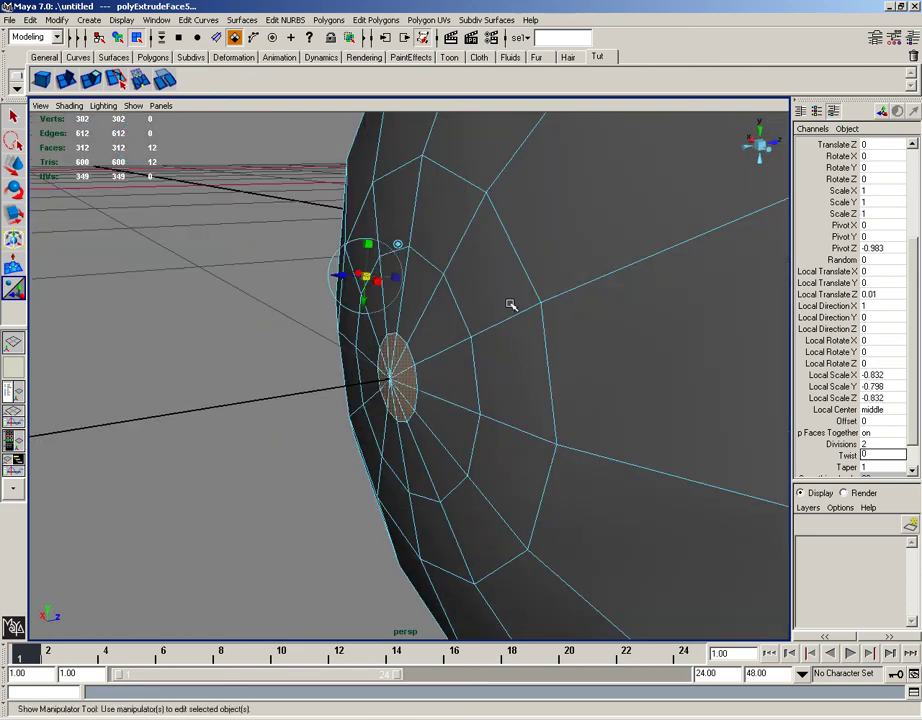
right_click_drag(507, 322, 527, 323)
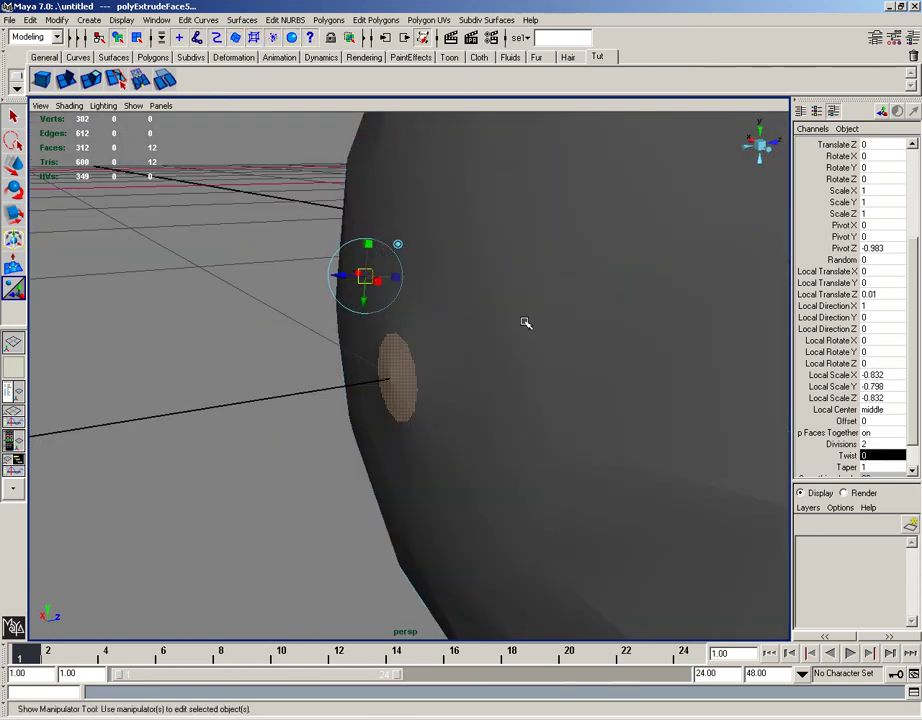
right_click_drag(449, 370, 452, 401)
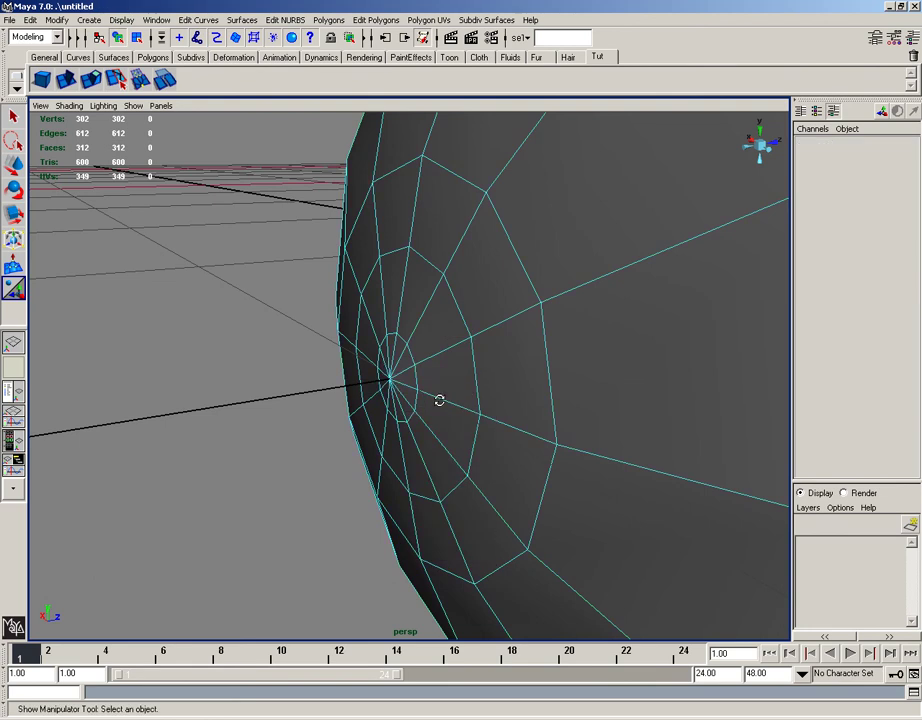
Select only the twelve innermost faces at the sphere's back pole, removing the stray front face from the selection.
left_click_drag(438, 401, 285, 308, "alt")
left_click(420, 390)
key("[")
key("[")
key("w")
scroll(263, 344, "down", 6)
scroll(347, 376, "up", 5)
middle_click_drag(398, 428, 396, 237, "alt")
scroll(405, 395, "up", 6)
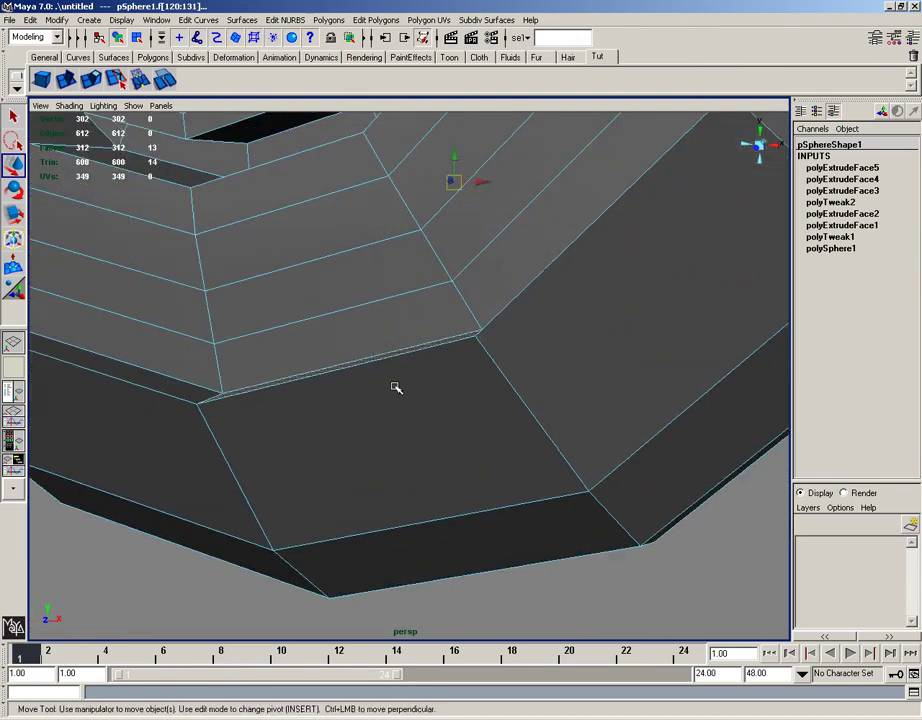
left_click_drag(395, 386, 393, 407, "alt")
left_click(389, 493, "shift")
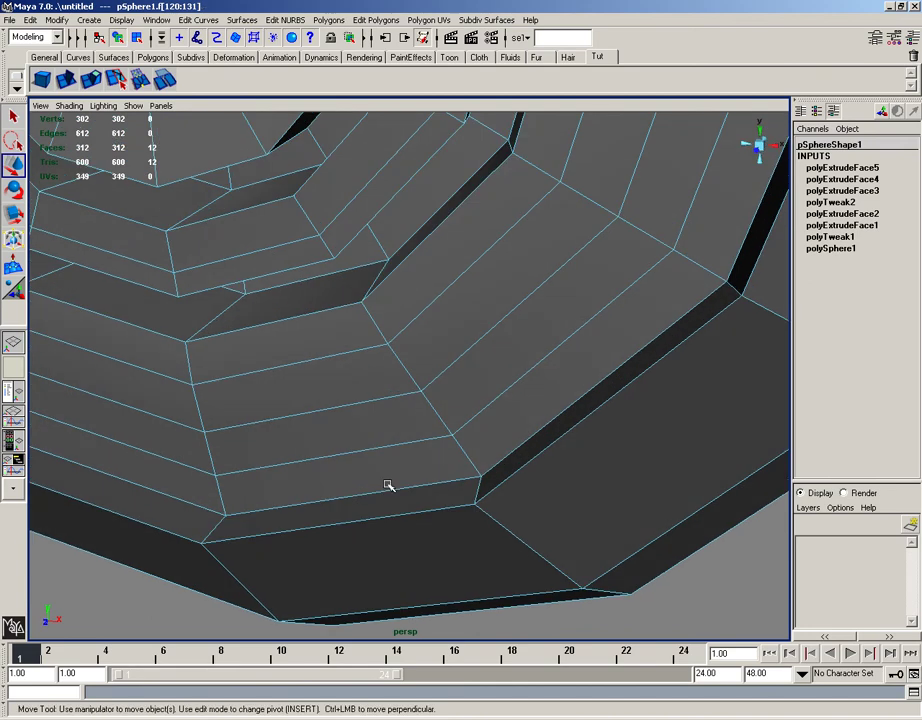
Extrude the twelve back-pole faces outward into a short stub in the top view, and return to object selection with nothing selected.
right_click_drag(388, 480, 457, 445, "alt")
scroll(488, 429, "up", 2)
left_click_drag(457, 446, 296, 427, "alt")
scroll(489, 429, "down", 3)
key("space")
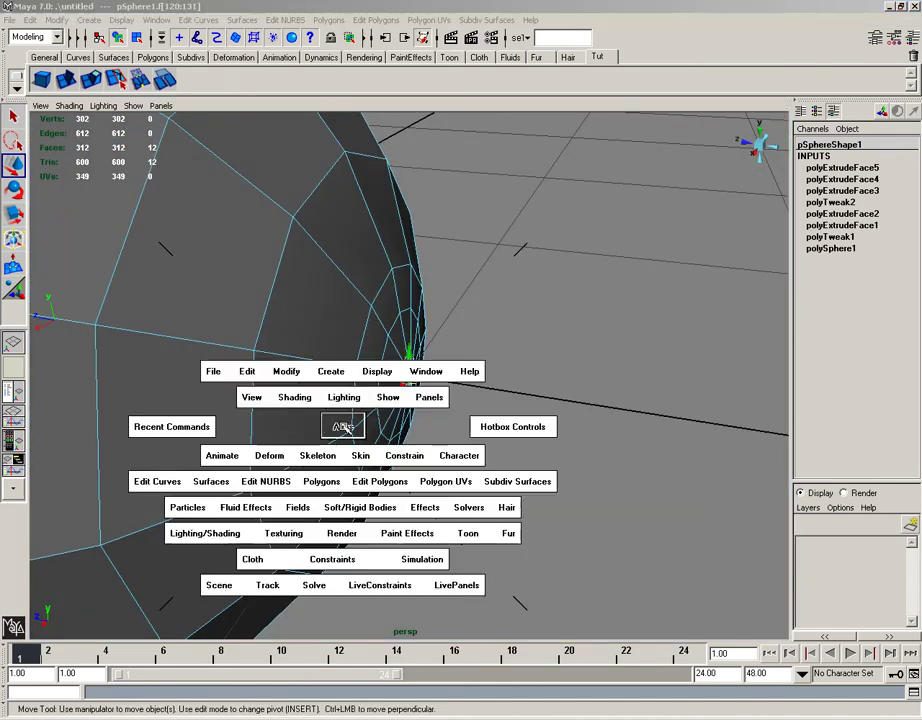
left_click(342, 427)
scroll(354, 388, "up", 5)
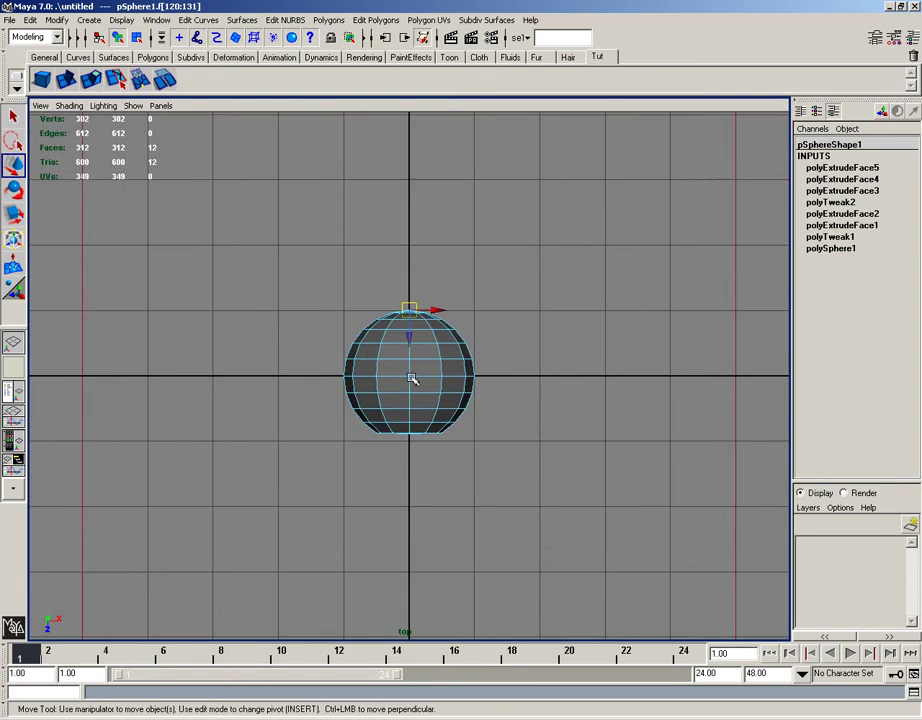
scroll(424, 308, "up", 4)
middle_click_drag(422, 221, 428, 407, "alt")
scroll(429, 386, "up", 5)
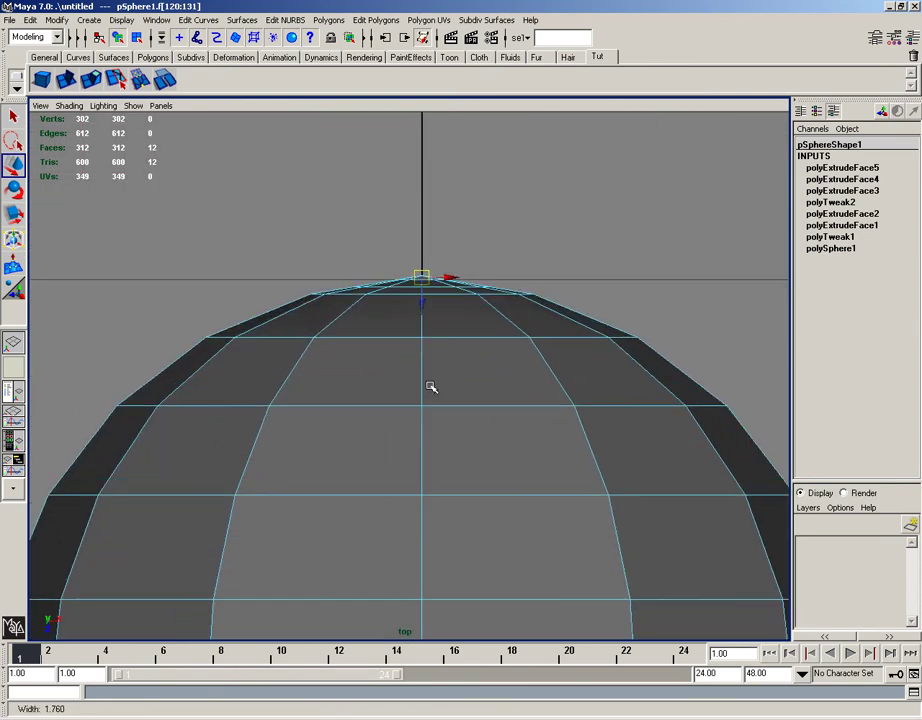
left_click(66, 79)
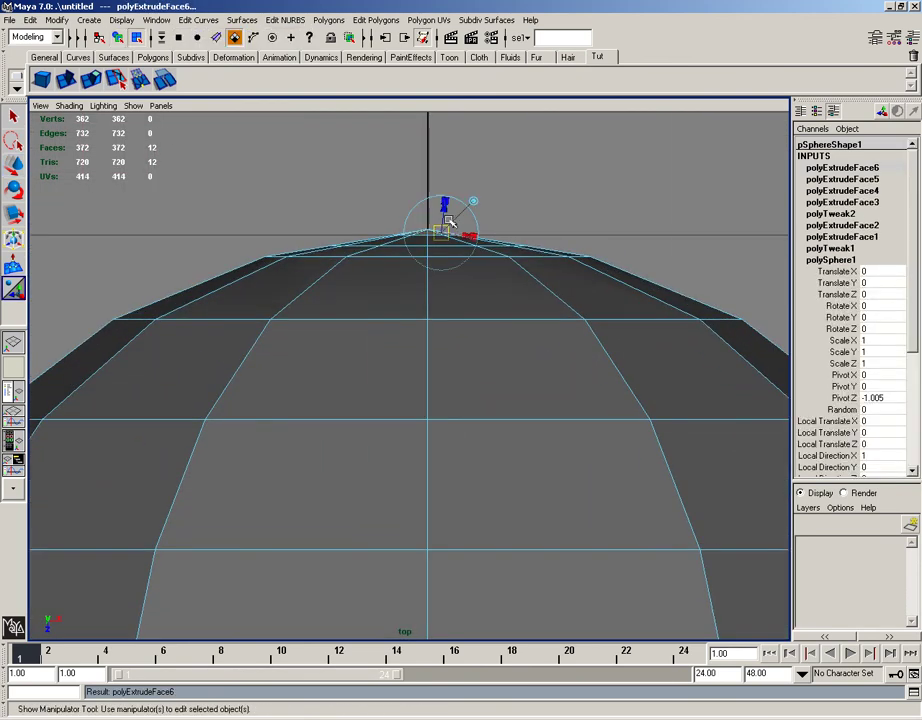
key("w")
left_click_drag(430, 250, 434, 213)
key("r")
right_click(409, 235)
right_click_drag(409, 235, 459, 218)
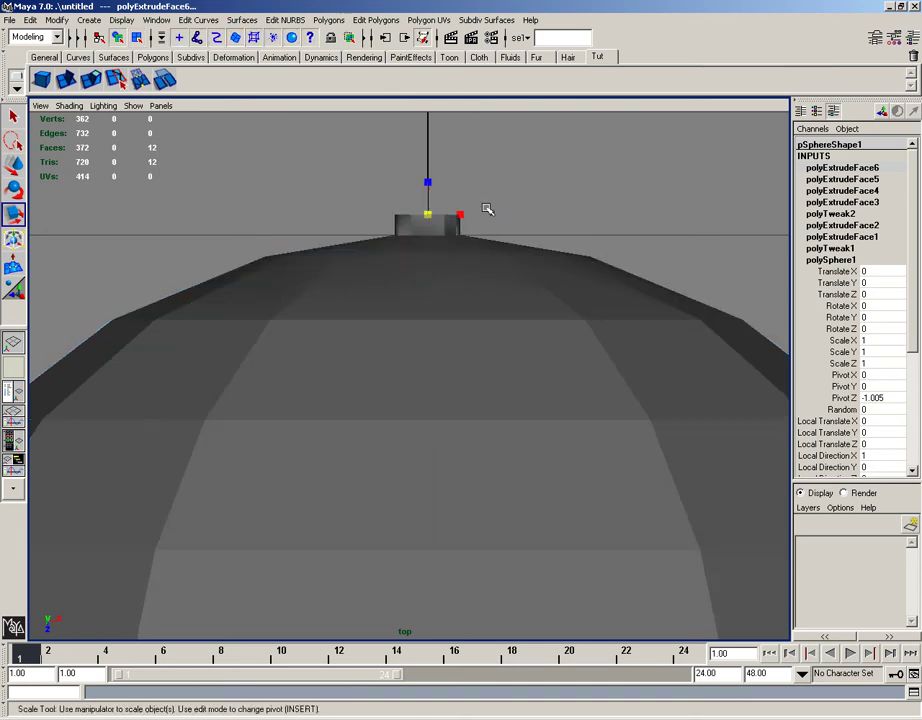
left_click(511, 191)
Place four CVs of a CV curve in the top view, starting at the stub's centre and bowing sideways away from the sphere.
middle_click_drag(461, 236, 453, 478, "alt")
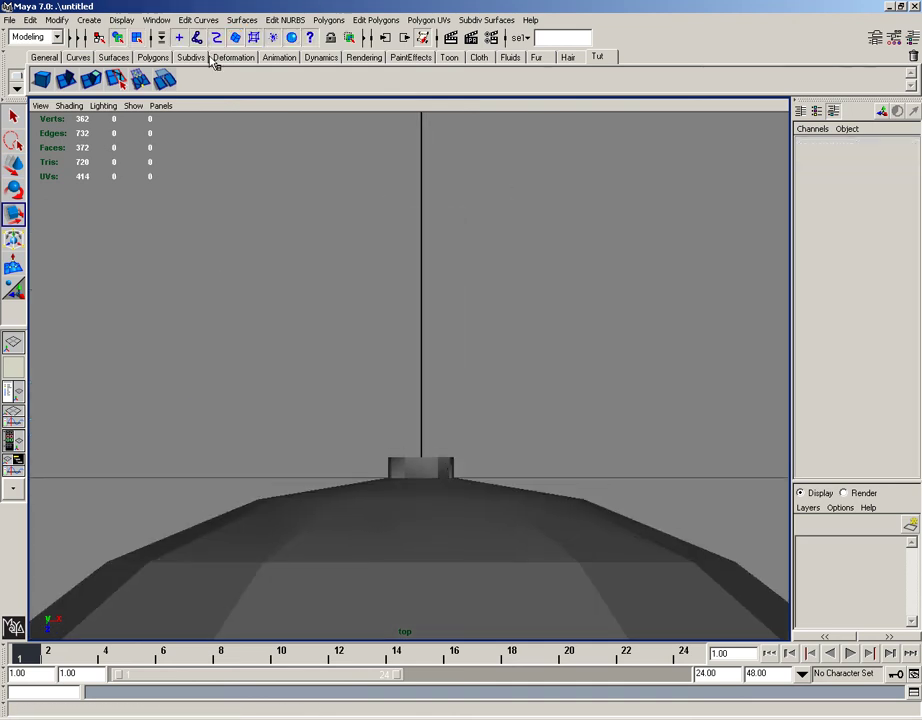
left_click(89, 20)
left_click(112, 119)
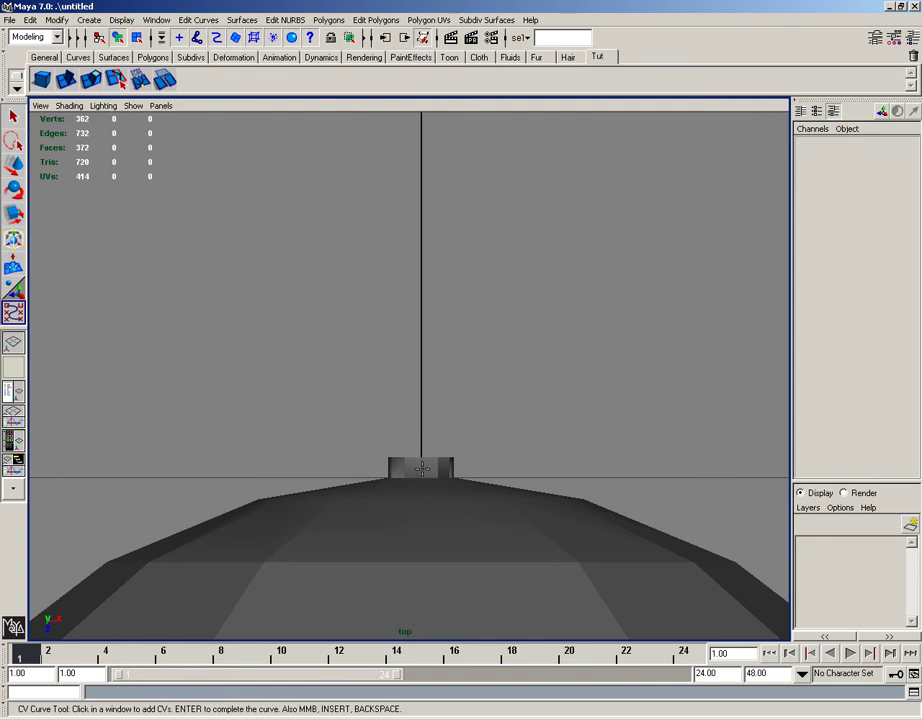
left_click(422, 468)
middle_click_drag(430, 470, 441, 413, "alt")
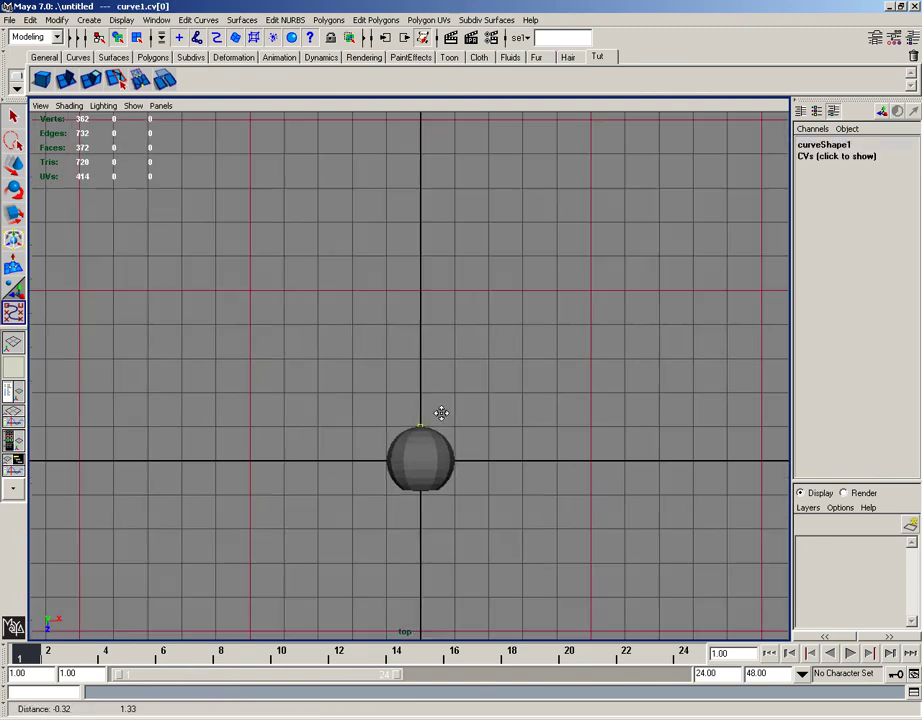
left_click(404, 400)
left_click(322, 342)
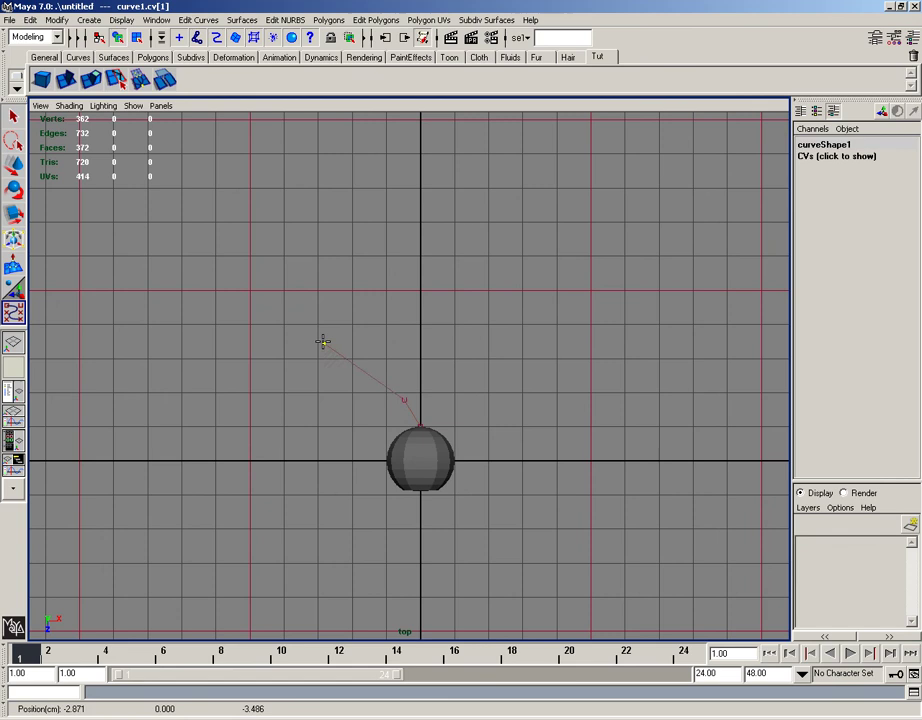
left_click_drag(378, 182, 387, 162)
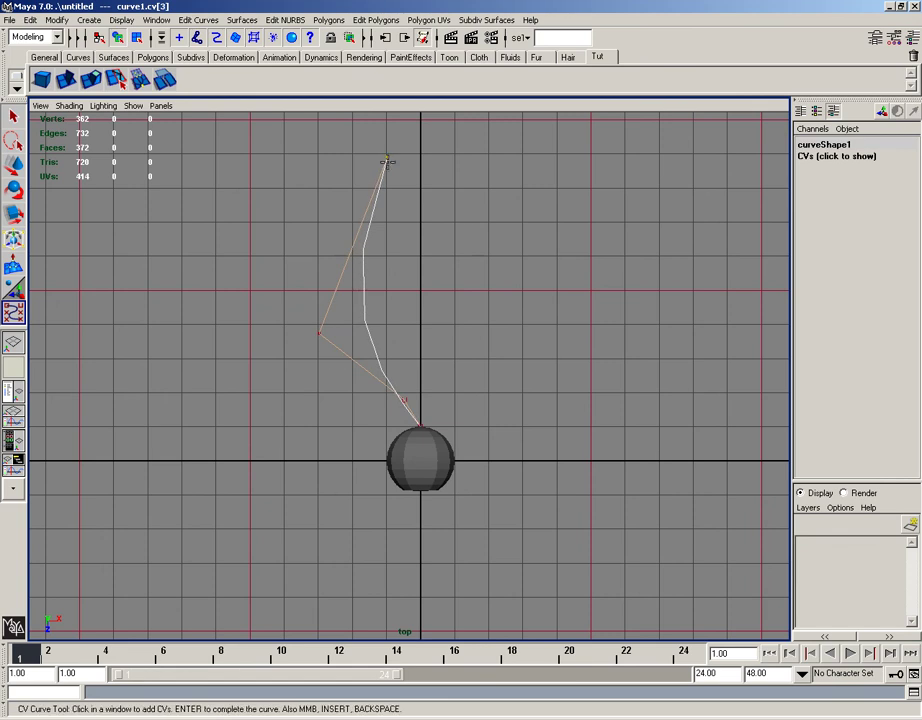
Finish the curve in the side view and display its control vertices for editing.
key("space")
left_click_drag(362, 281, 405, 286)
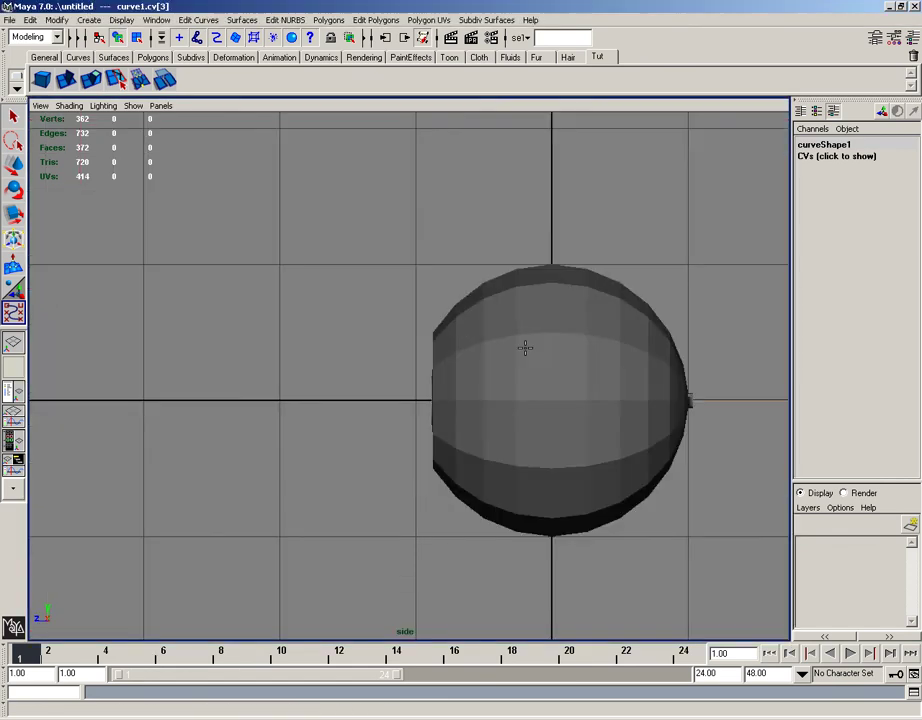
middle_click_drag(525, 348, 42, 330, "alt")
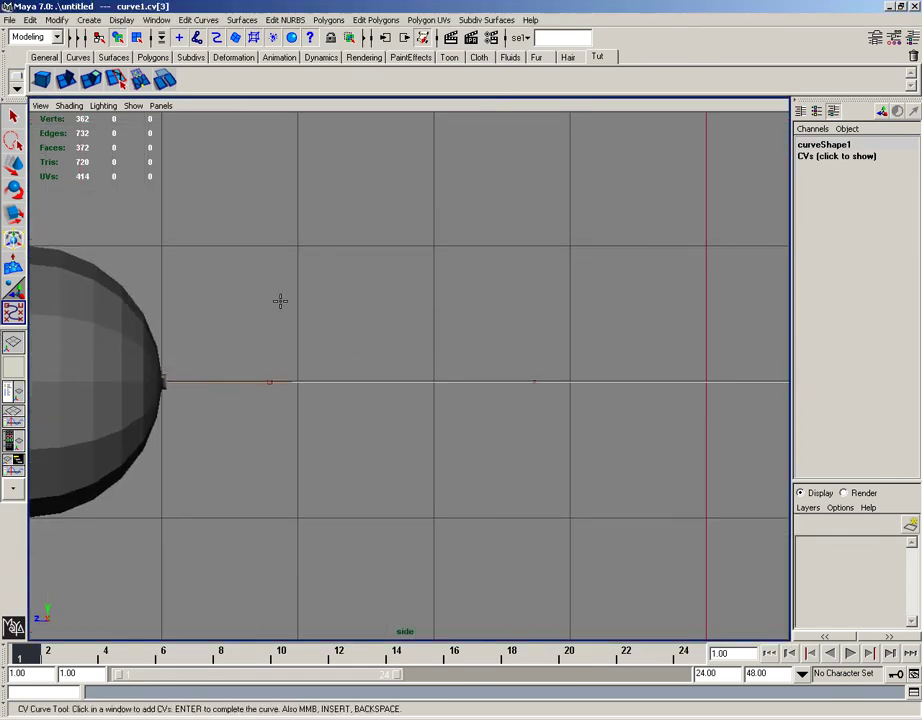
right_click_drag(280, 301, 110, 312, "alt")
right_click_drag(360, 329, 408, 364, "alt")
right_click(468, 376)
key("Return")
key("r")
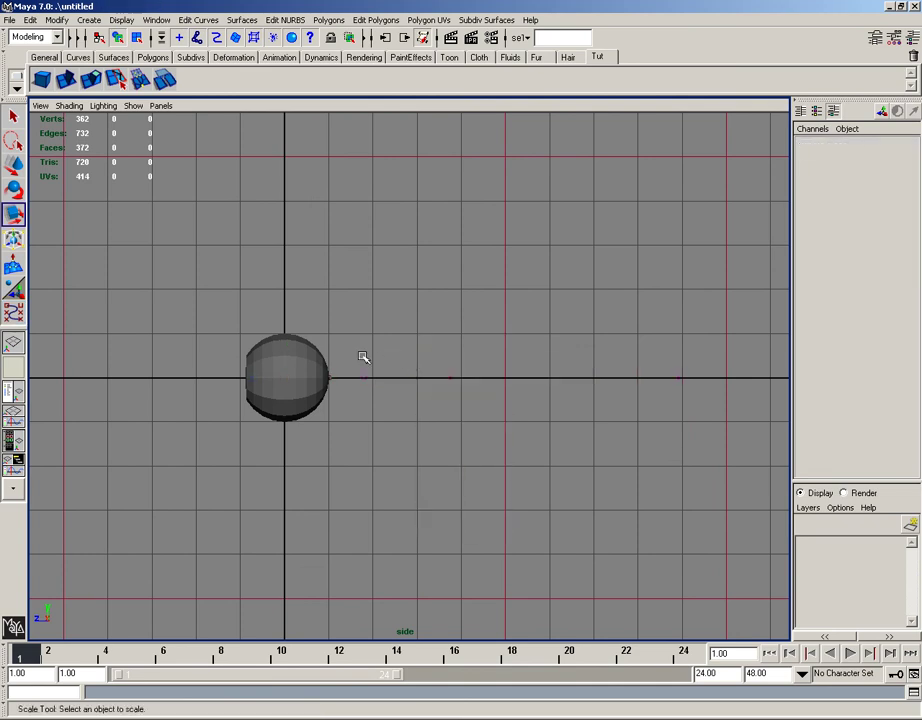
In the side view, lower the curve's second CV, raise the third to Y about 0.44 and lower the end CV to about -0.848.
left_click_drag(459, 407, 484, 407)
key("w")
left_click_drag(408, 358, 450, 331)
left_click(427, 386)
left_click(450, 409)
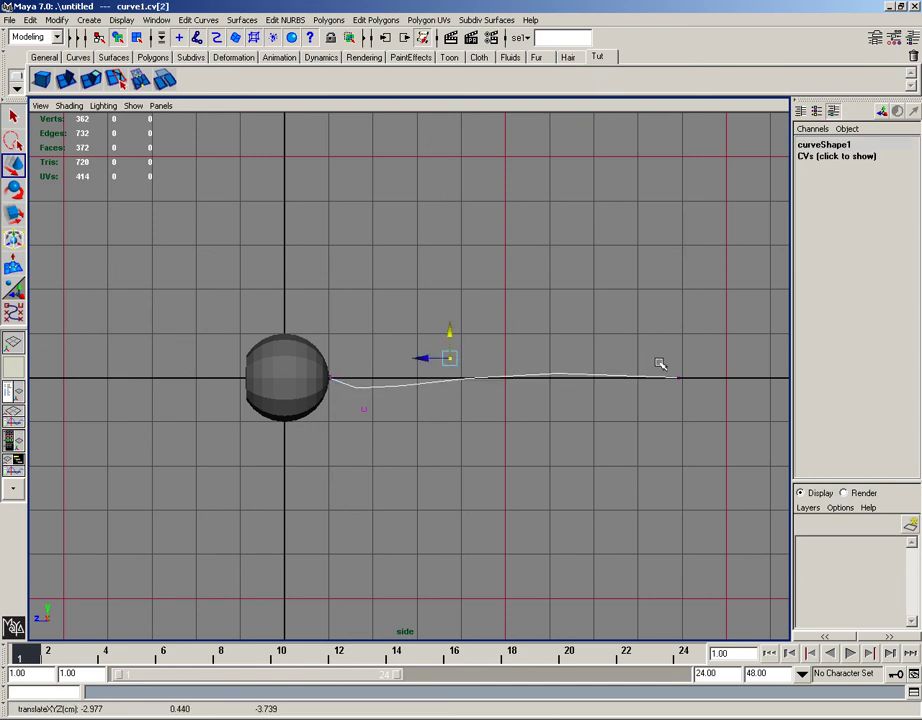
left_click(678, 378)
left_click_drag(678, 351, 693, 386)
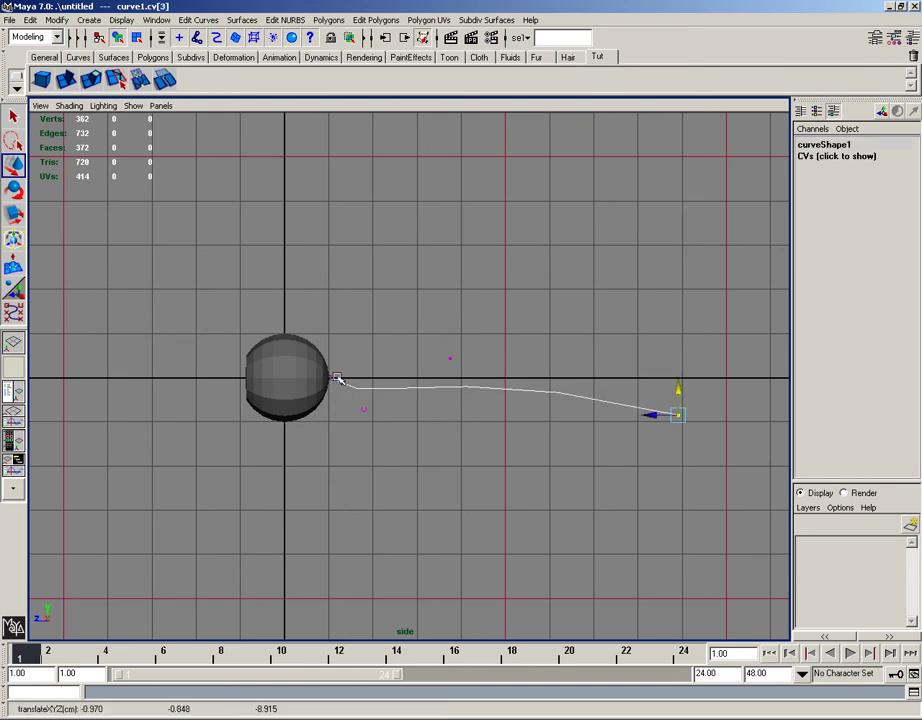
In the perspective view, select all twelve triangular faces on the end cap of the back stub.
right_click_drag(338, 377, 527, 356, "alt")
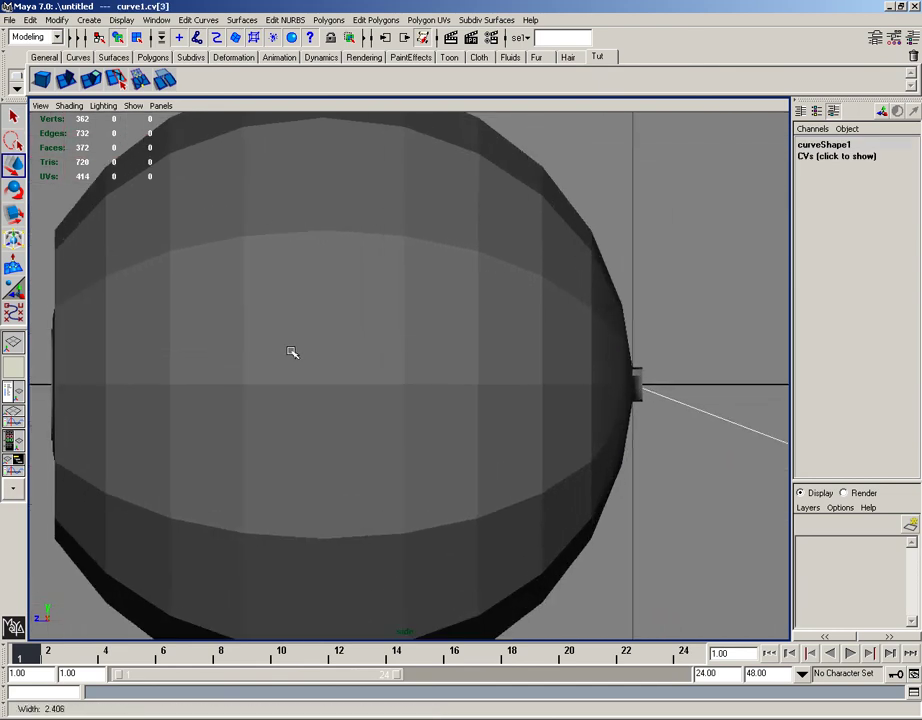
key("space")
left_click_drag(385, 377, 353, 345)
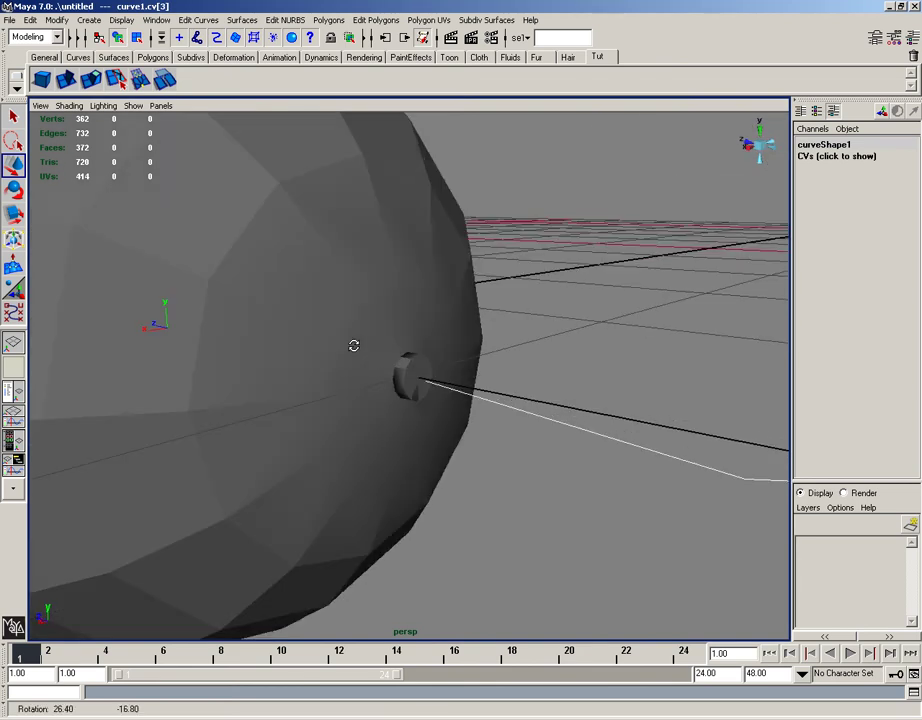
scroll(353, 345, "up", 3)
right_click_drag(414, 381, 414, 410)
left_click(414, 388)
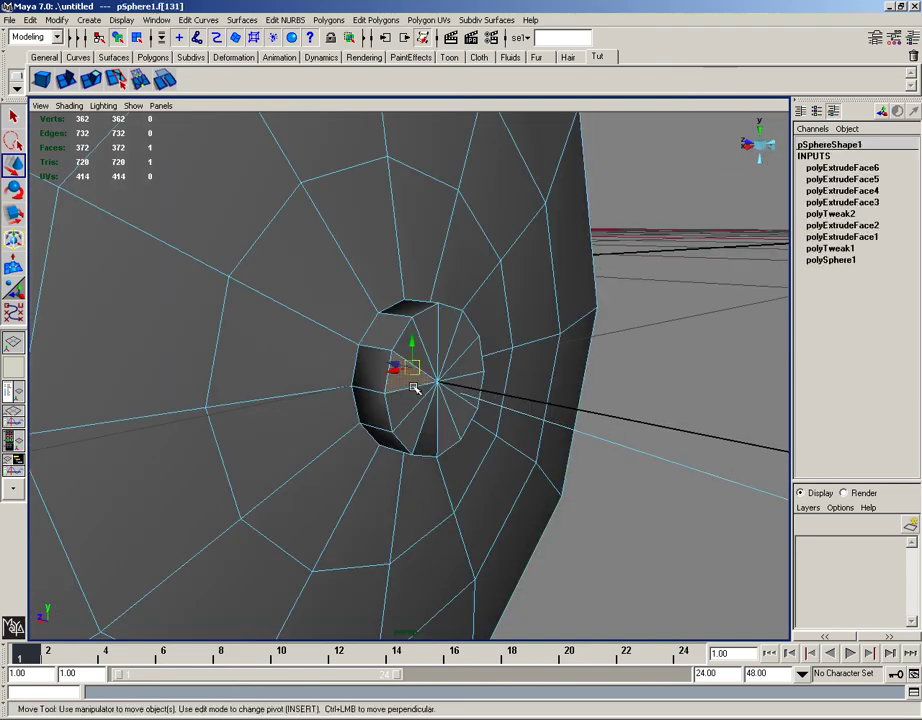
left_click(406, 338, "shift")
left_click(427, 326, "shift")
left_click(452, 331, "shift")
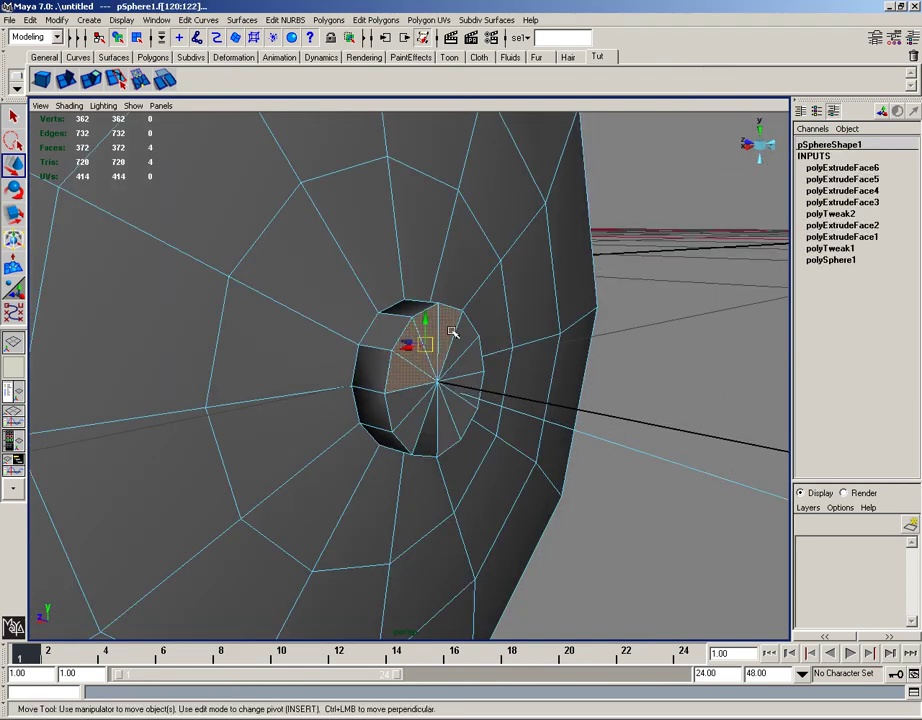
left_click(467, 356, "shift")
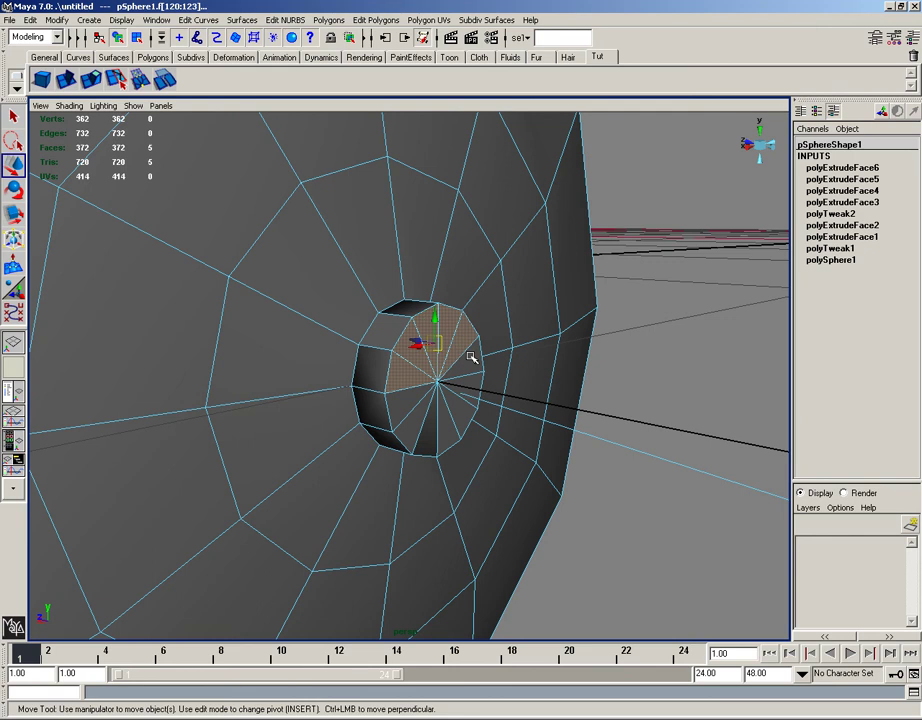
left_click(477, 374, "shift")
left_click(474, 386, "shift")
left_click(438, 422, "shift")
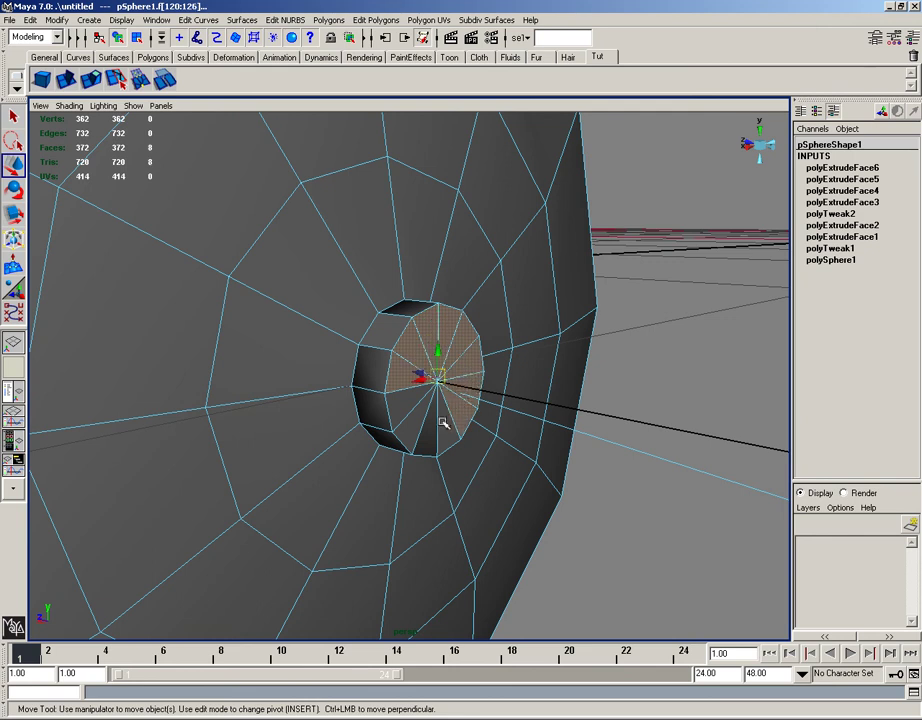
left_click(430, 426, "shift")
left_click(414, 424, "shift")
left_click(395, 406, "shift")
left_click(398, 410, "shift")
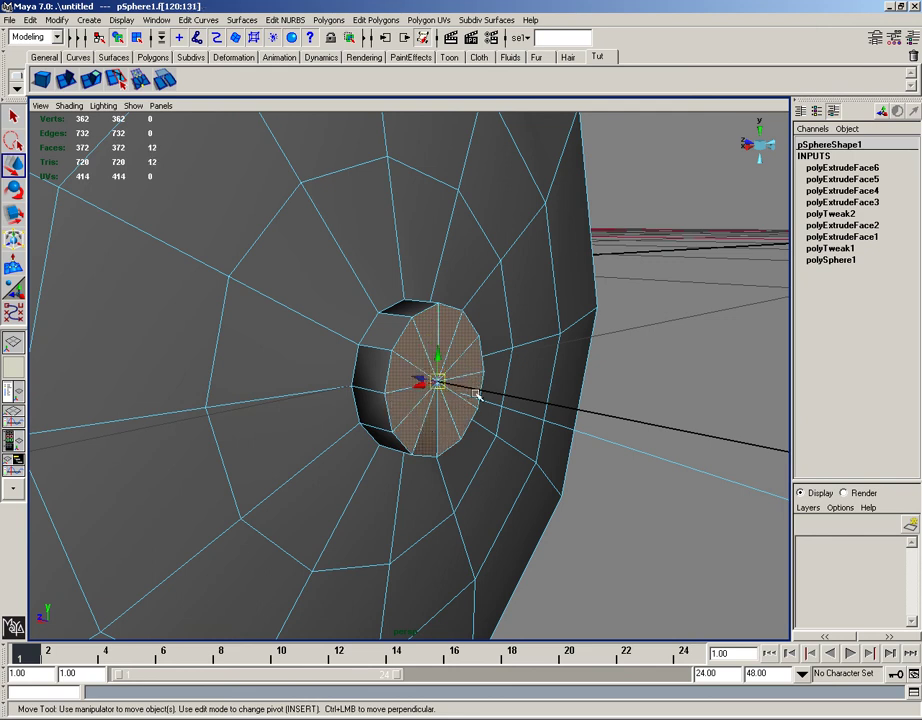
Add the curve as an object to the selection of the stub's twelve end faces.
left_click_drag(589, 441, 624, 440, "alt")
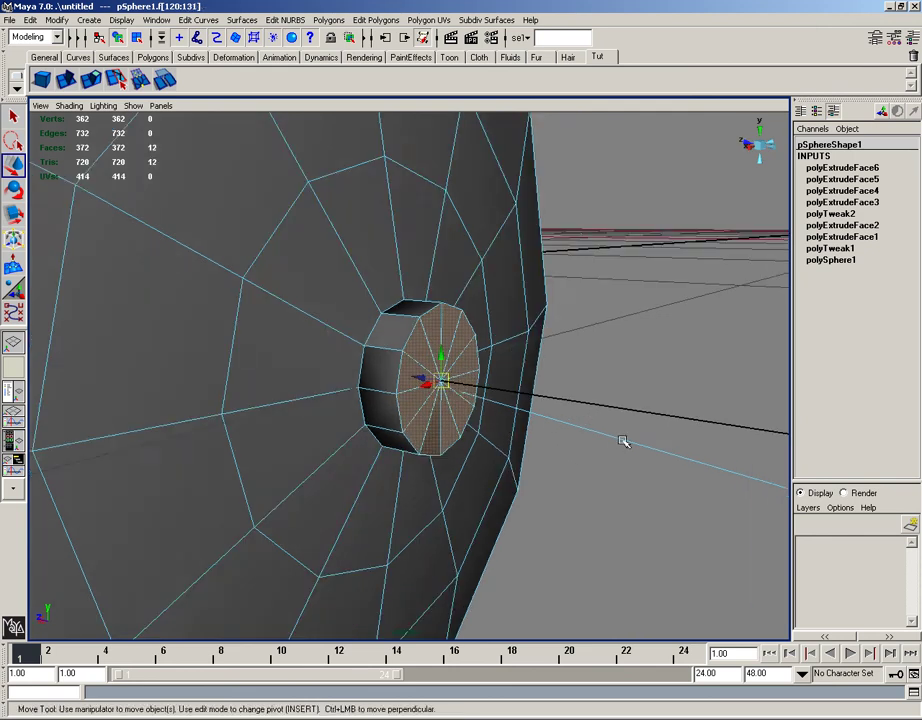
middle_click_drag(624, 440, 438, 424, "alt")
left_click_drag(438, 424, 416, 411, "alt")
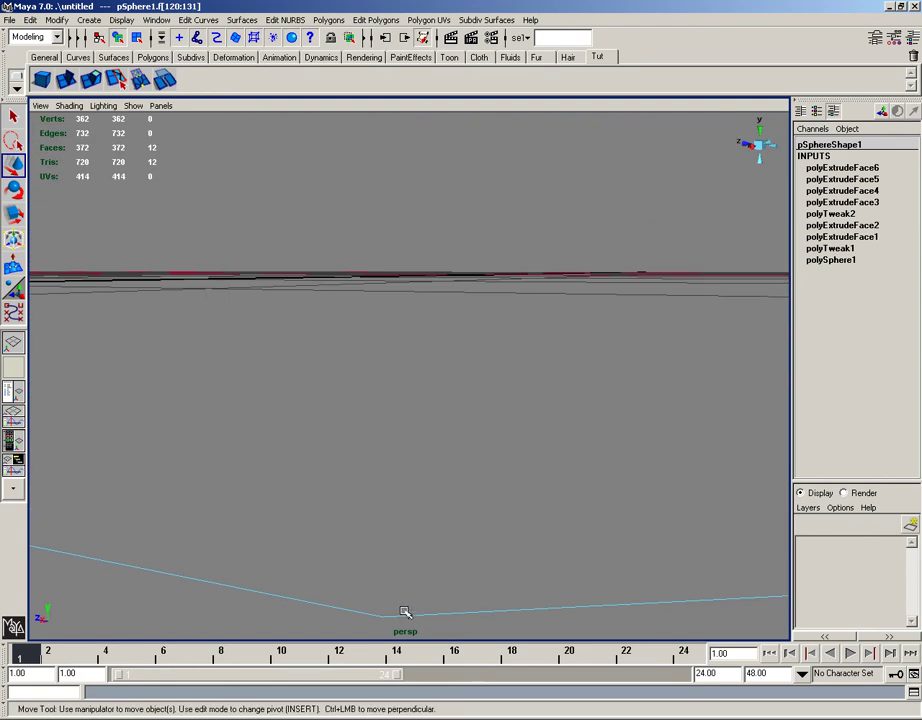
right_click_drag(405, 615, 453, 543)
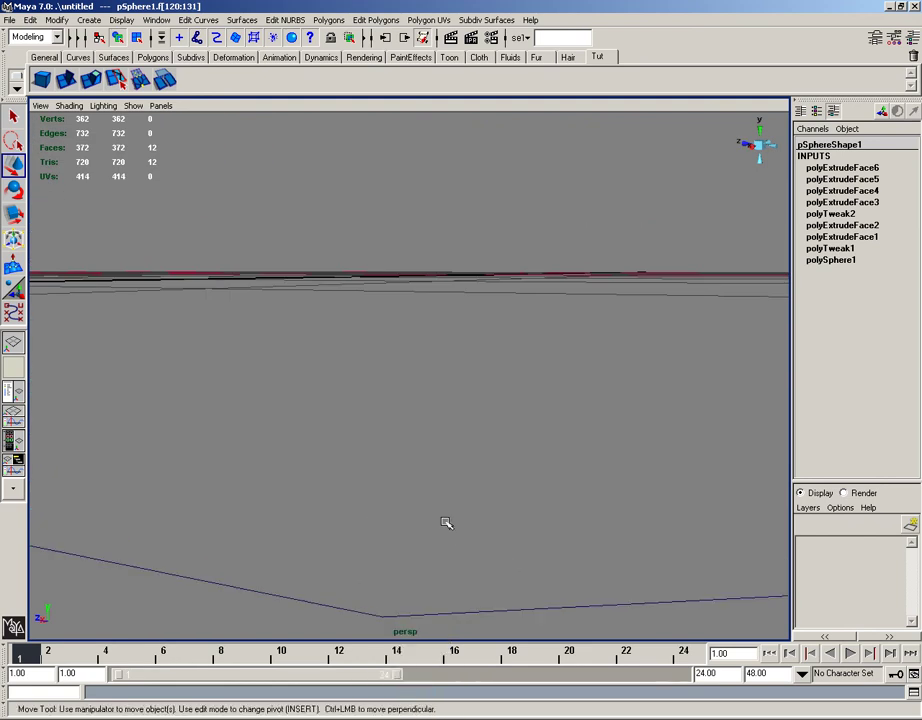
middle_click_drag(508, 519, 591, 553, "alt")
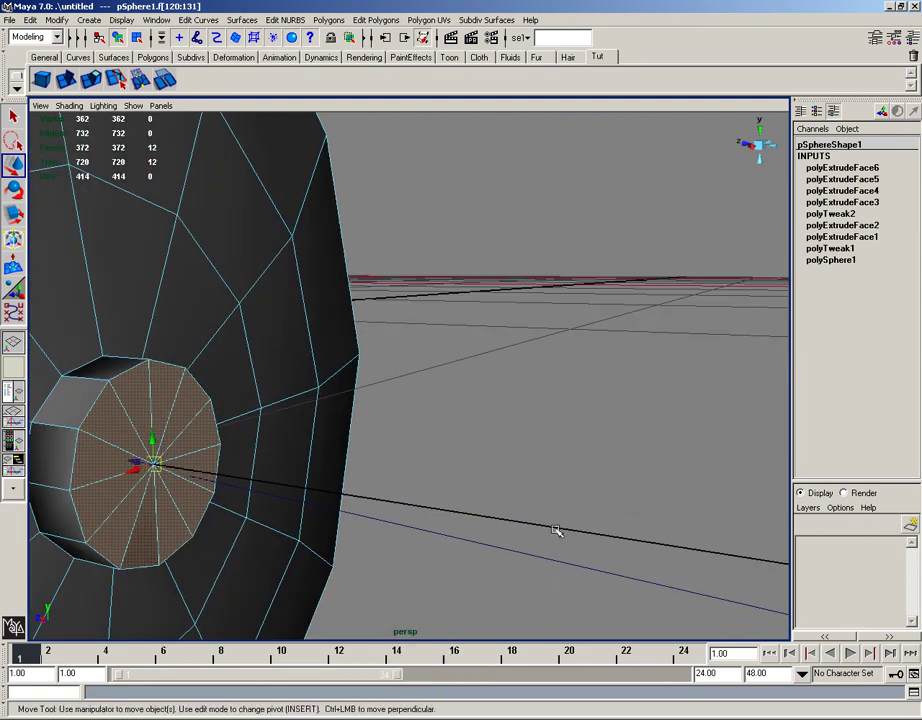
left_click_drag(554, 529, 537, 591)
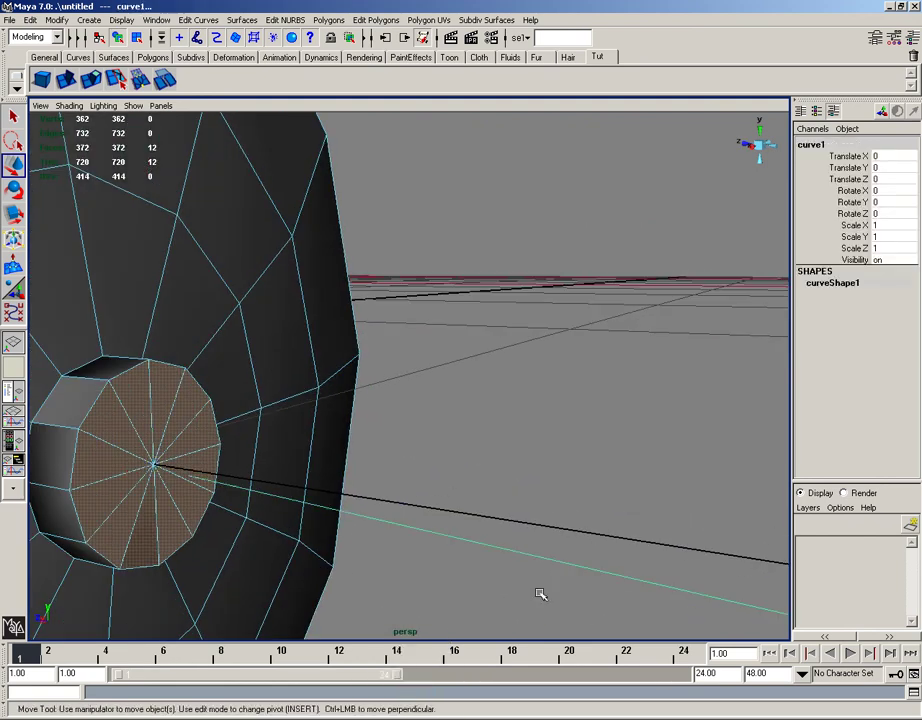
Extrude the stub's end faces along the selected curve with 15 divisions.
left_click(376, 20)
left_click(520, 103)
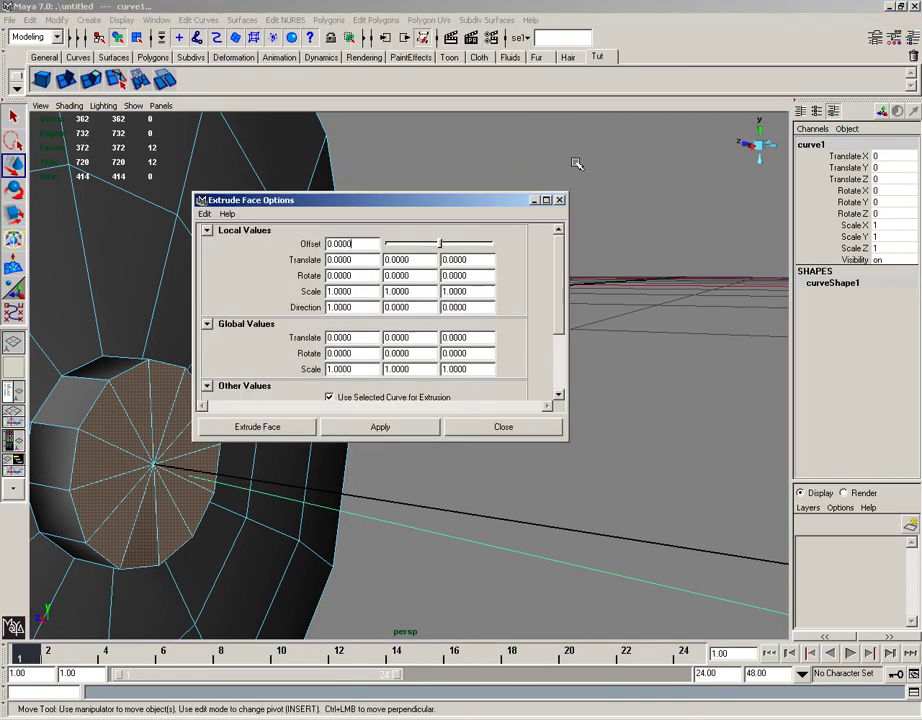
scroll(346, 391, "down", 3)
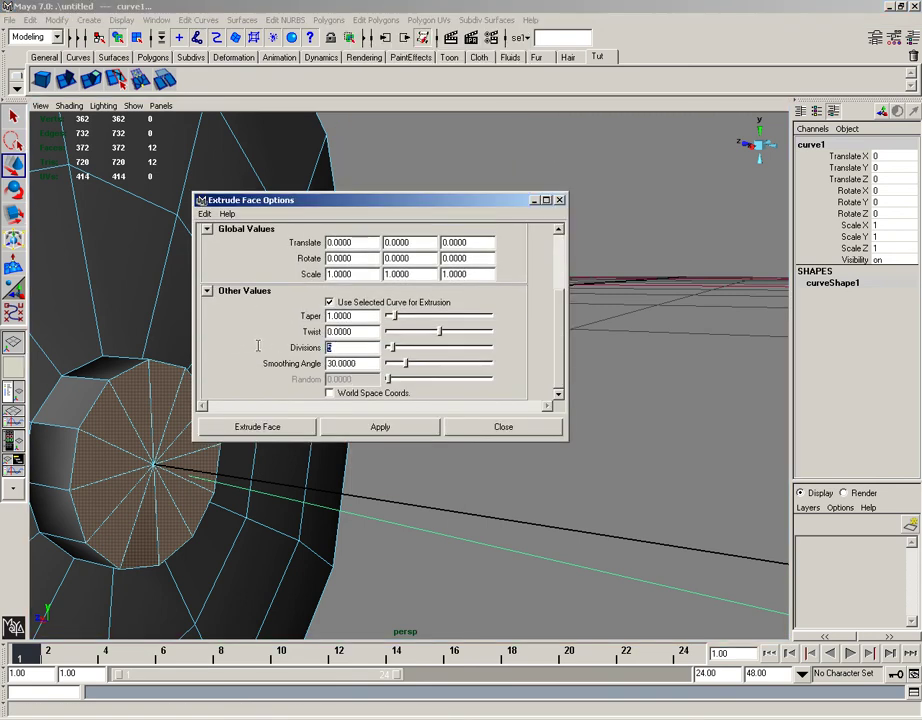
key("Tab")
left_click(269, 430)
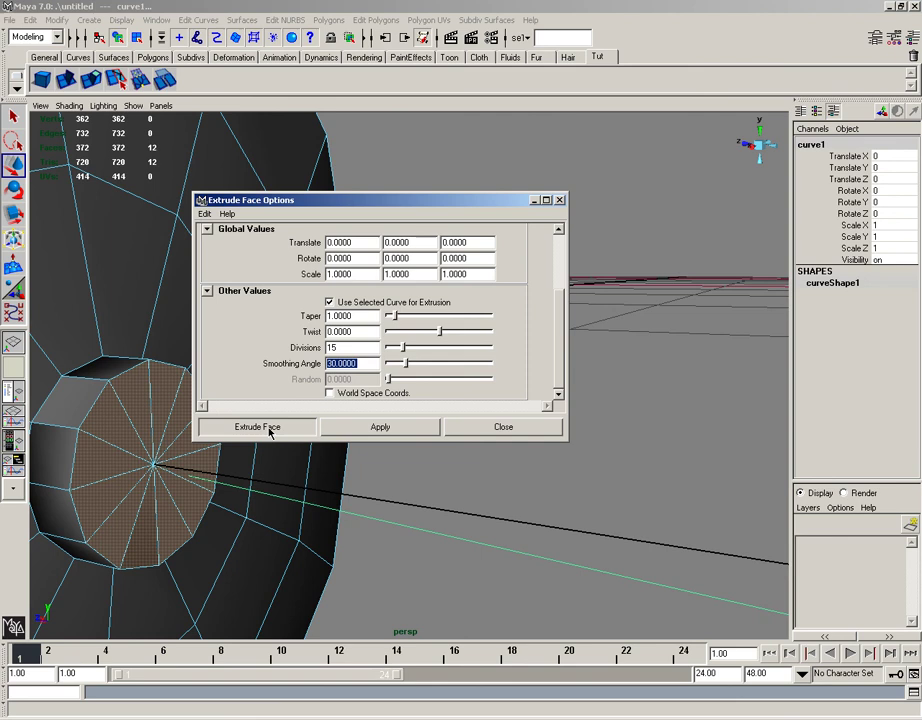
Inspect the extruded stalk from both sides, return the mesh to object selection and clear the selection.
scroll(282, 416, "down", 5)
middle_click_drag(287, 411, 171, 399, "alt")
scroll(171, 399, "down", 5)
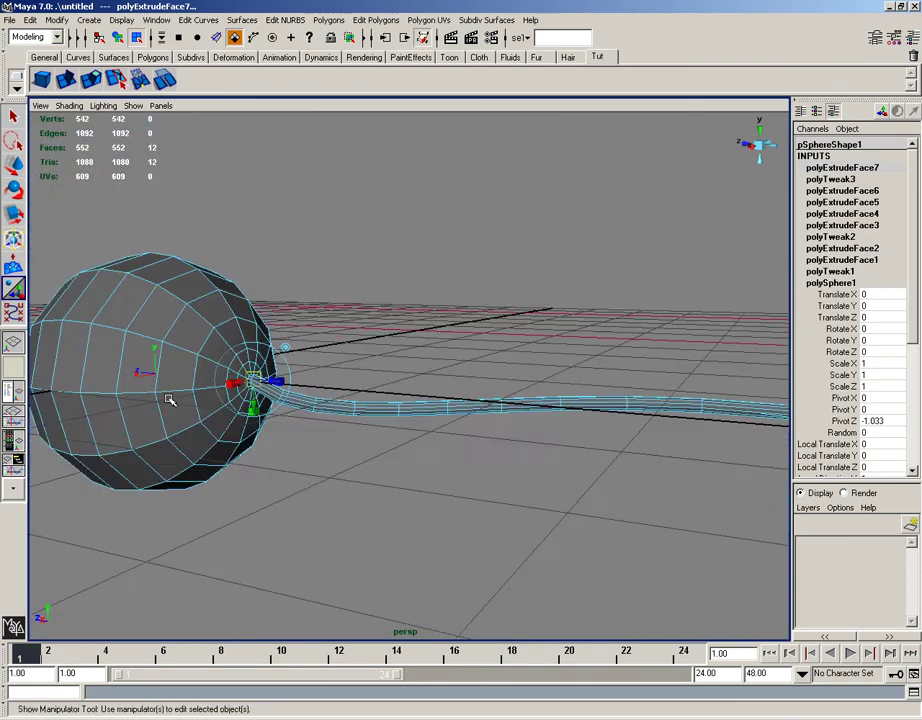
left_click_drag(242, 388, 556, 398, "alt")
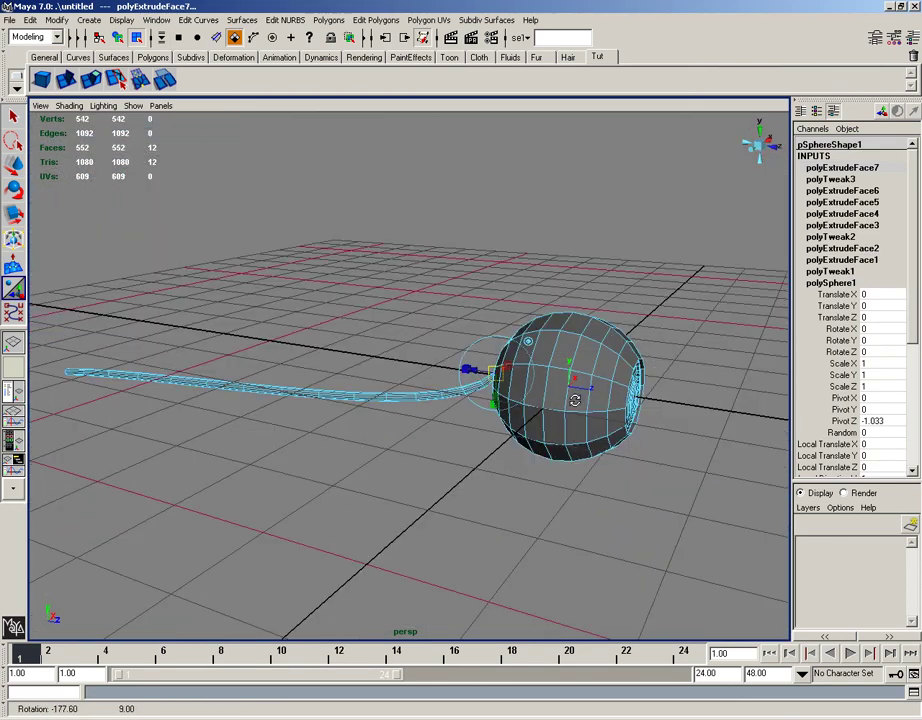
right_click(556, 397)
left_click(606, 380)
left_click(672, 320)
middle_click_drag(613, 340, 531, 354, "alt")
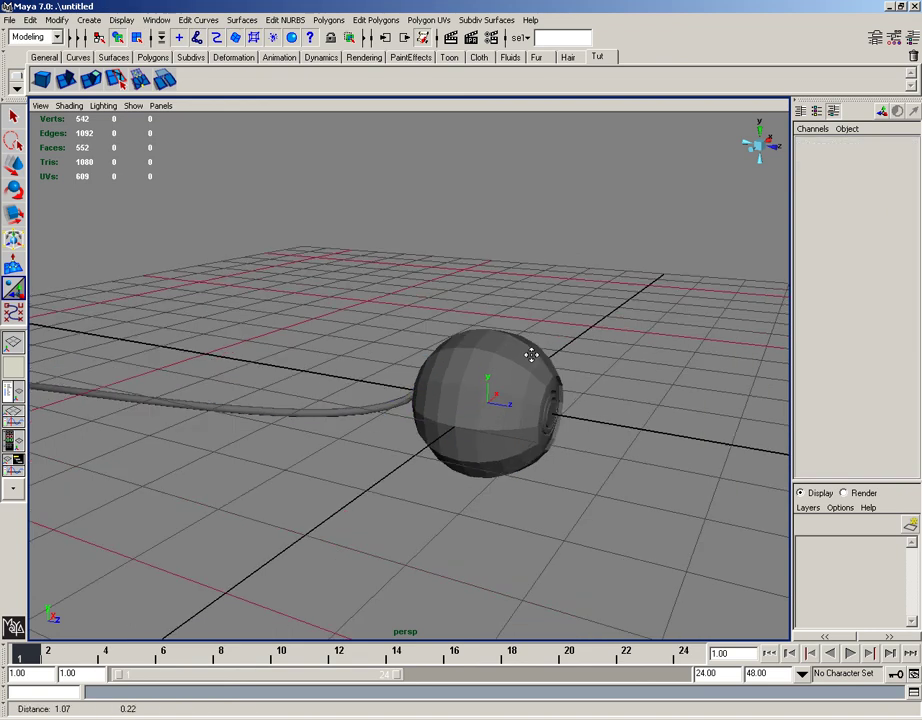
Soften the normals of the whole eyeball mesh, including the stalk, with Soften/Harden and clear the selection.
scroll(529, 356, "up", 5)
left_click_drag(517, 355, 450, 400, "alt")
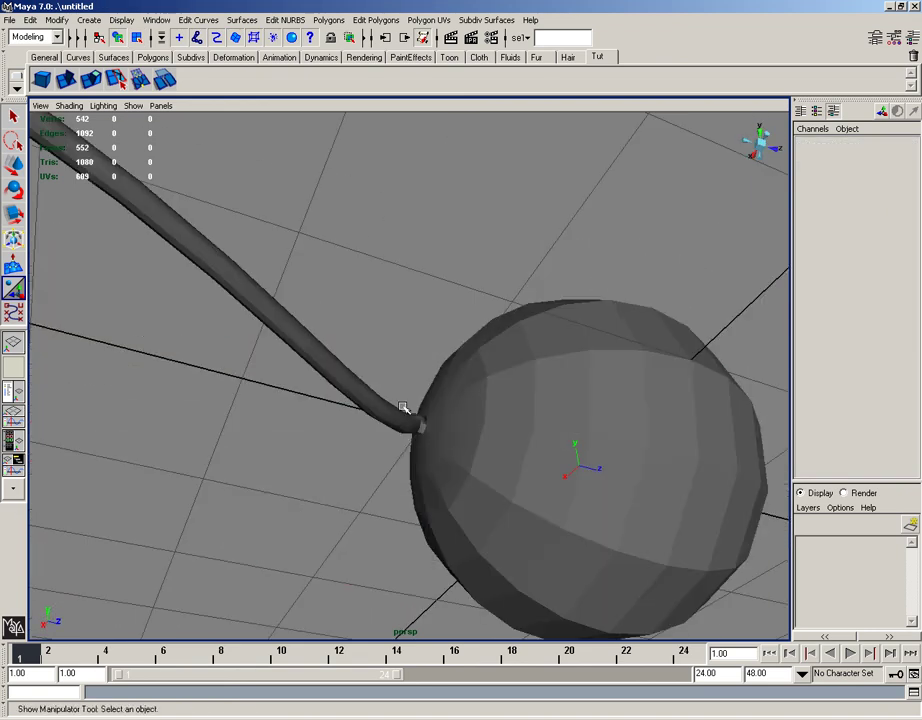
right_click_drag(450, 400, 401, 405, "alt")
left_click_drag(401, 405, 335, 410, "alt")
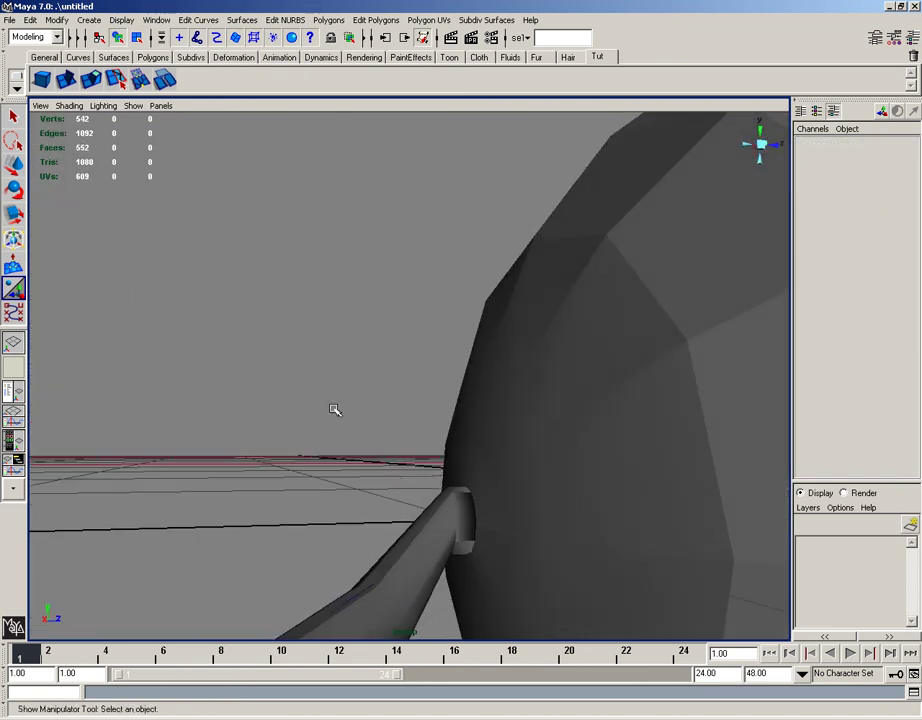
left_click(521, 391)
left_click(378, 21)
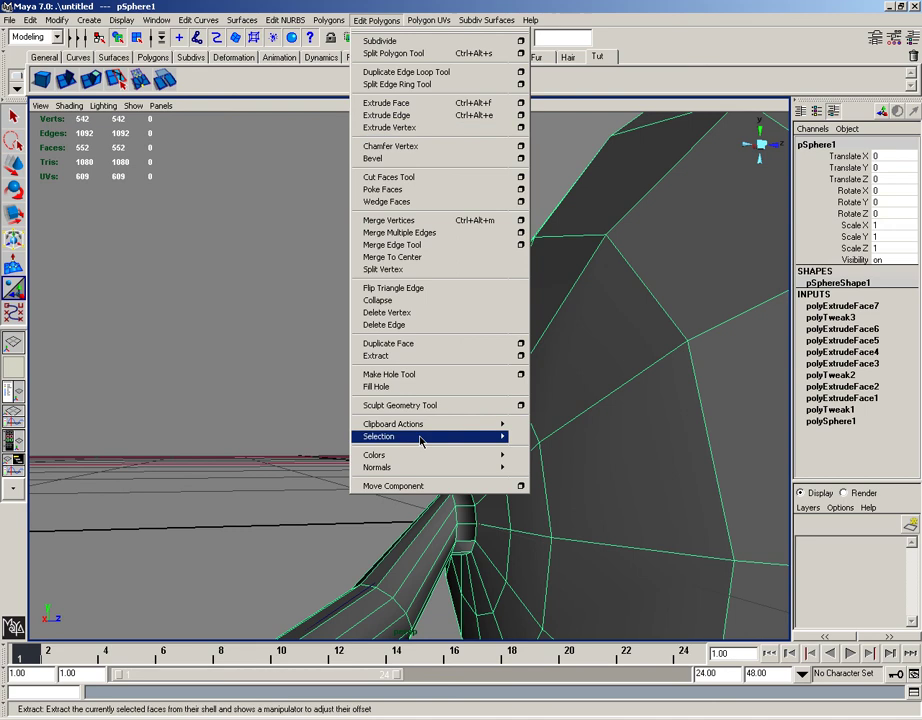
mouse_move(490, 468)
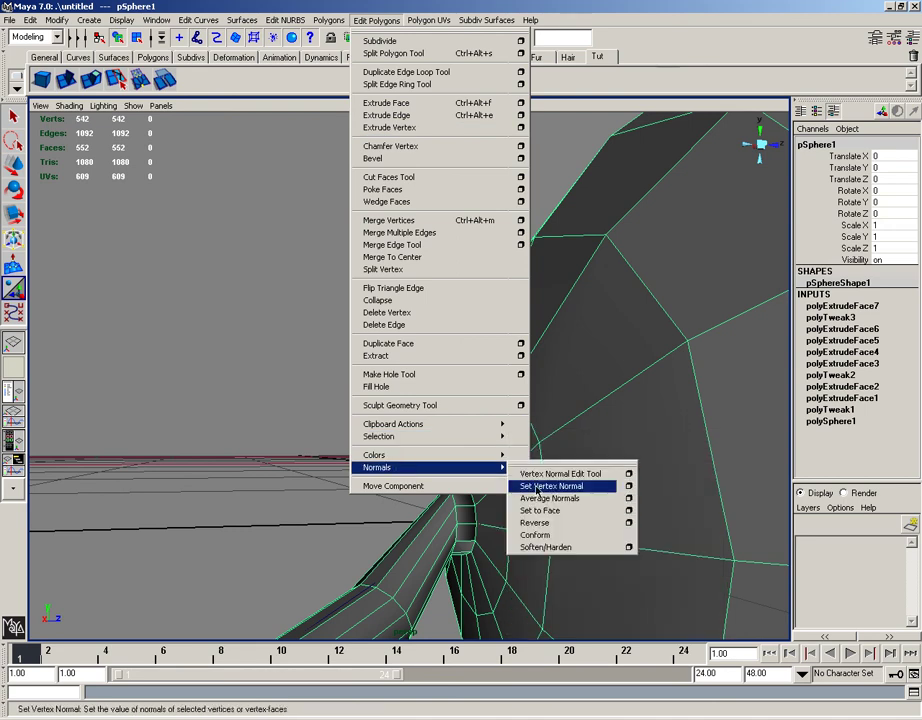
left_click(566, 547)
left_click(403, 480)
right_click_drag(403, 480, 490, 451, "alt")
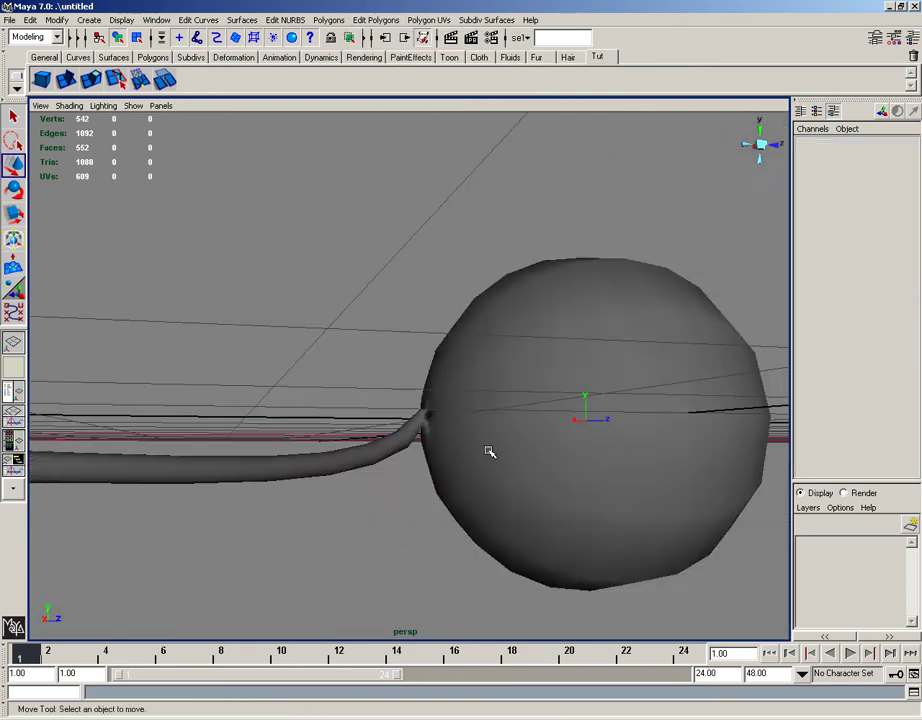
left_click_drag(490, 451, 340, 372, "alt")
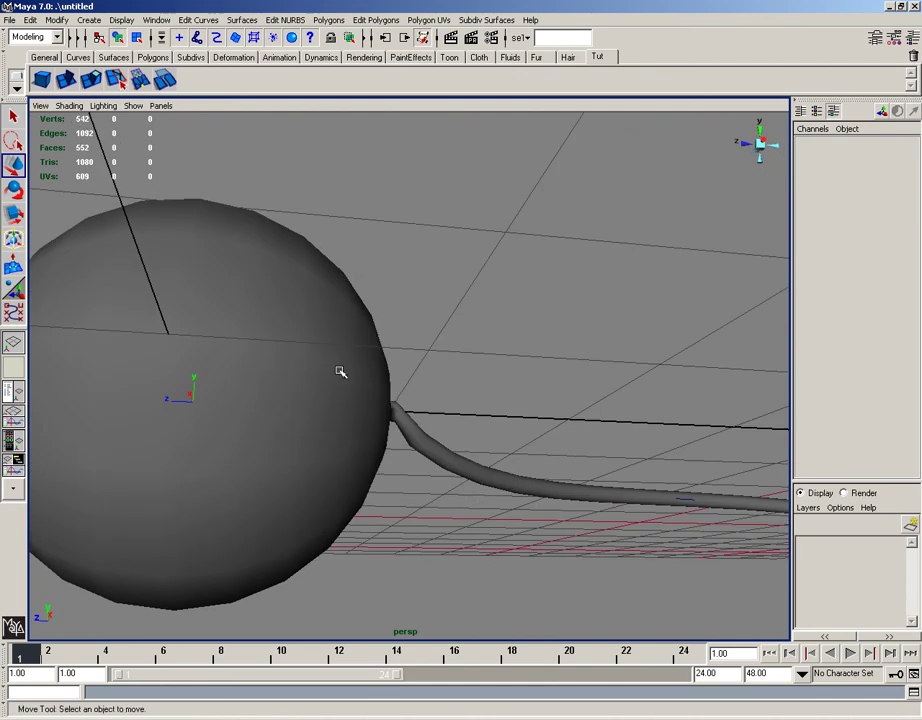
Try converting the eyeball mesh to a subdivision surface, and undo the conversion.
left_click(219, 369)
key("ctrl+grave")
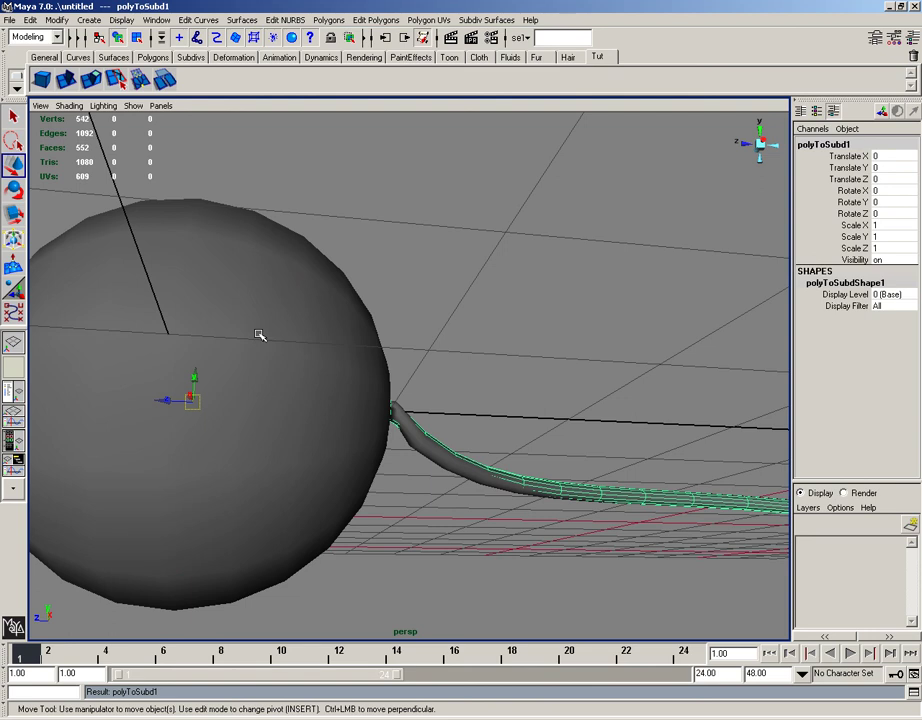
key("ctrl+z")
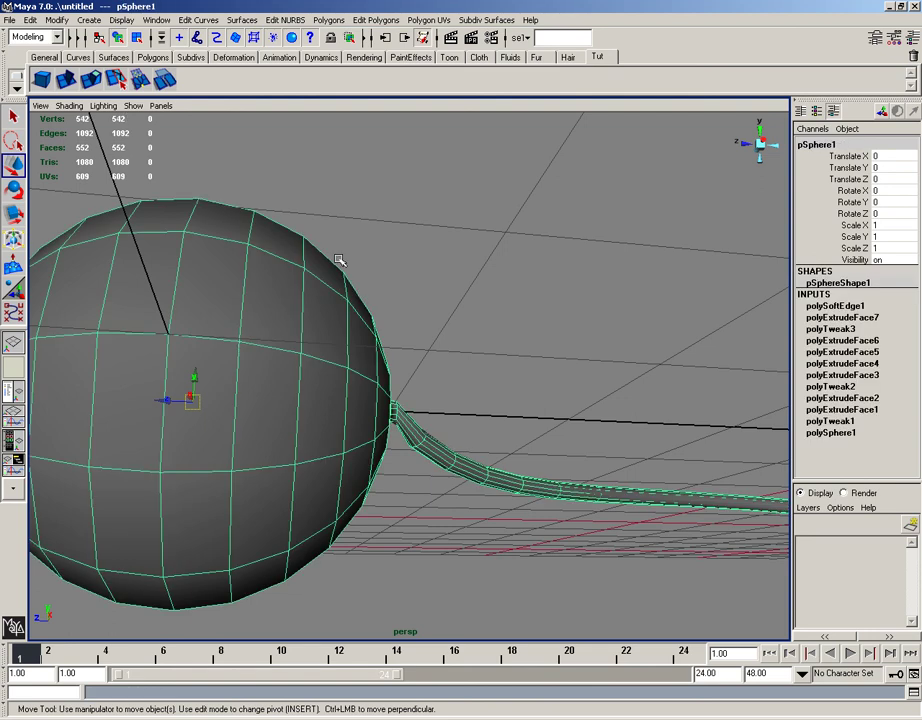
key("ctrl+z")
Convert the eyeball mesh to a subdivision surface, set its display smoothness to 3 and clear the selection.
left_click_drag(247, 420, 271, 467, "alt")
left_click(325, 461)
key("3")
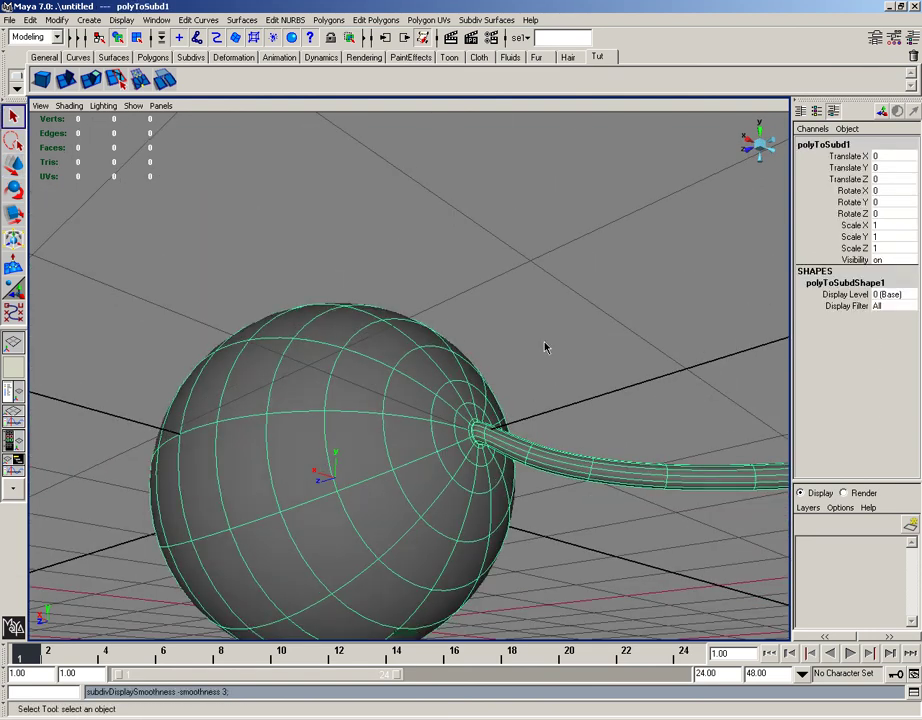
left_click(545, 348)
Examine the smoothed eyeball from the front and side, including the ringed front pole and the back stalk.
left_click_drag(538, 382, 245, 496, "alt")
scroll(245, 496, "down", 1)
middle_click_drag(245, 496, 386, 430, "alt")
scroll(386, 430, "up", 3)
left_click_drag(386, 430, 388, 410, "alt")
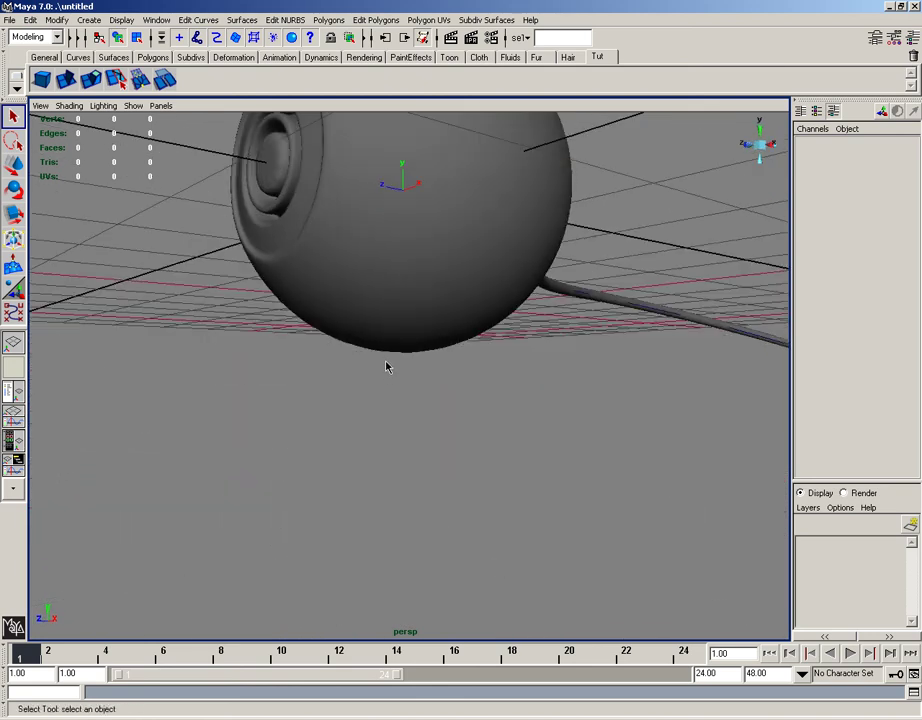